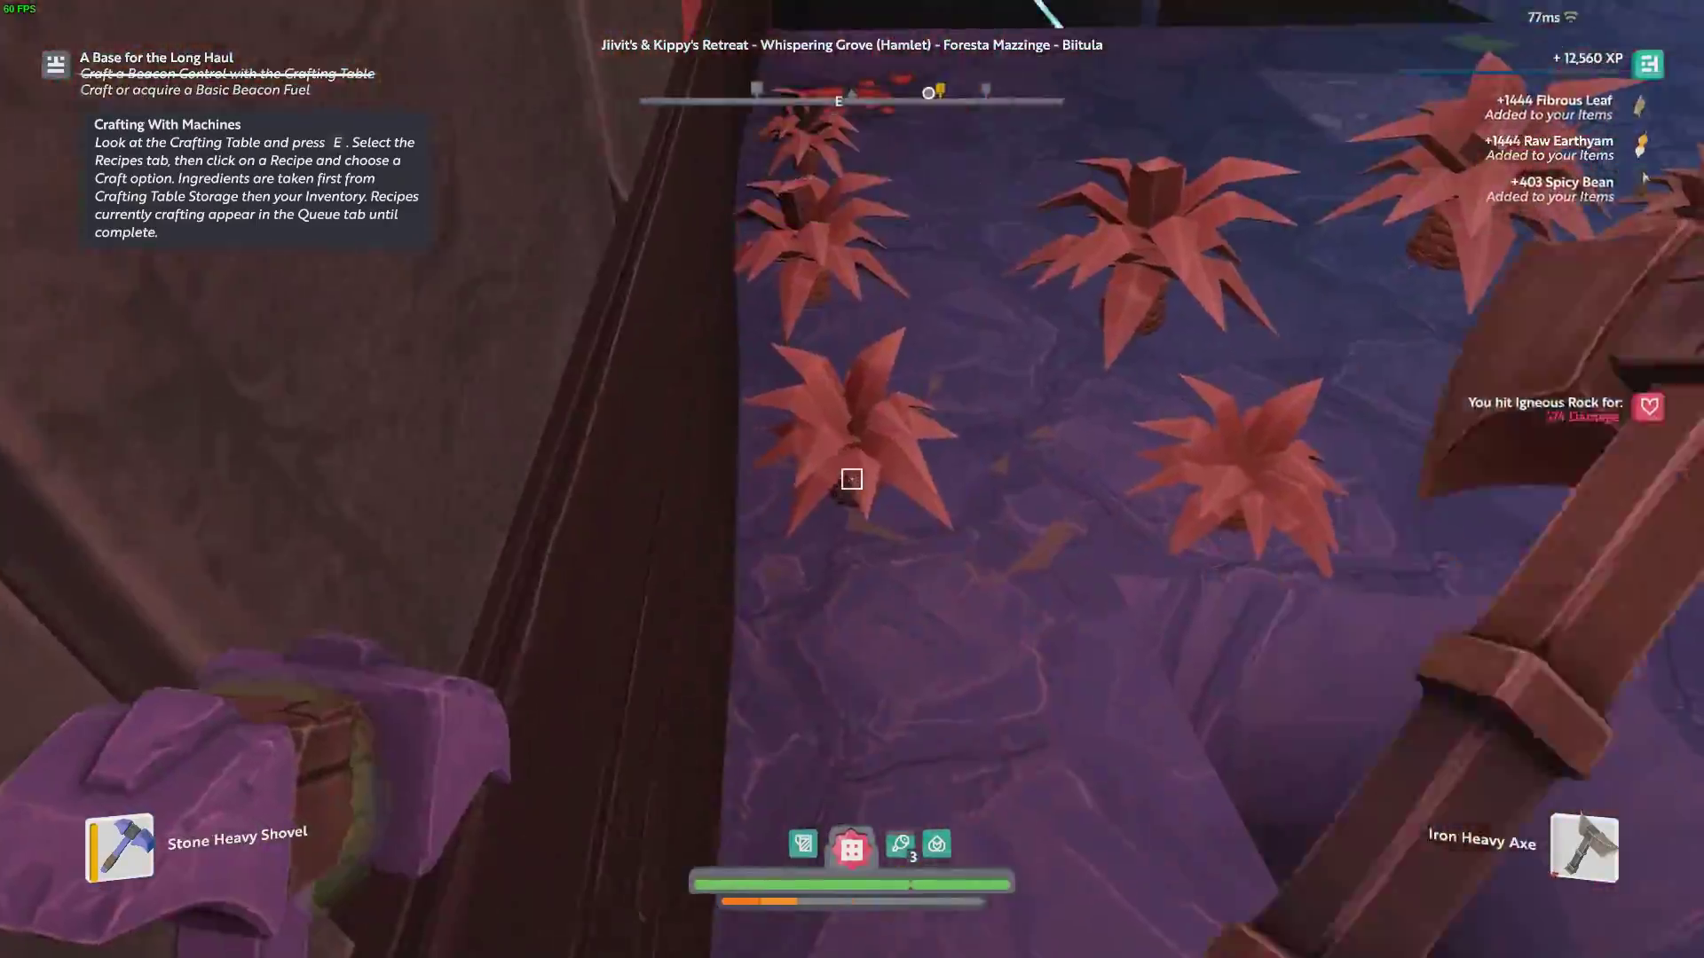
Step: Harvest the Desert Sword plants growing across the rock floor with the Iron Heavy Axe
{"action": "key", "text": "w"}
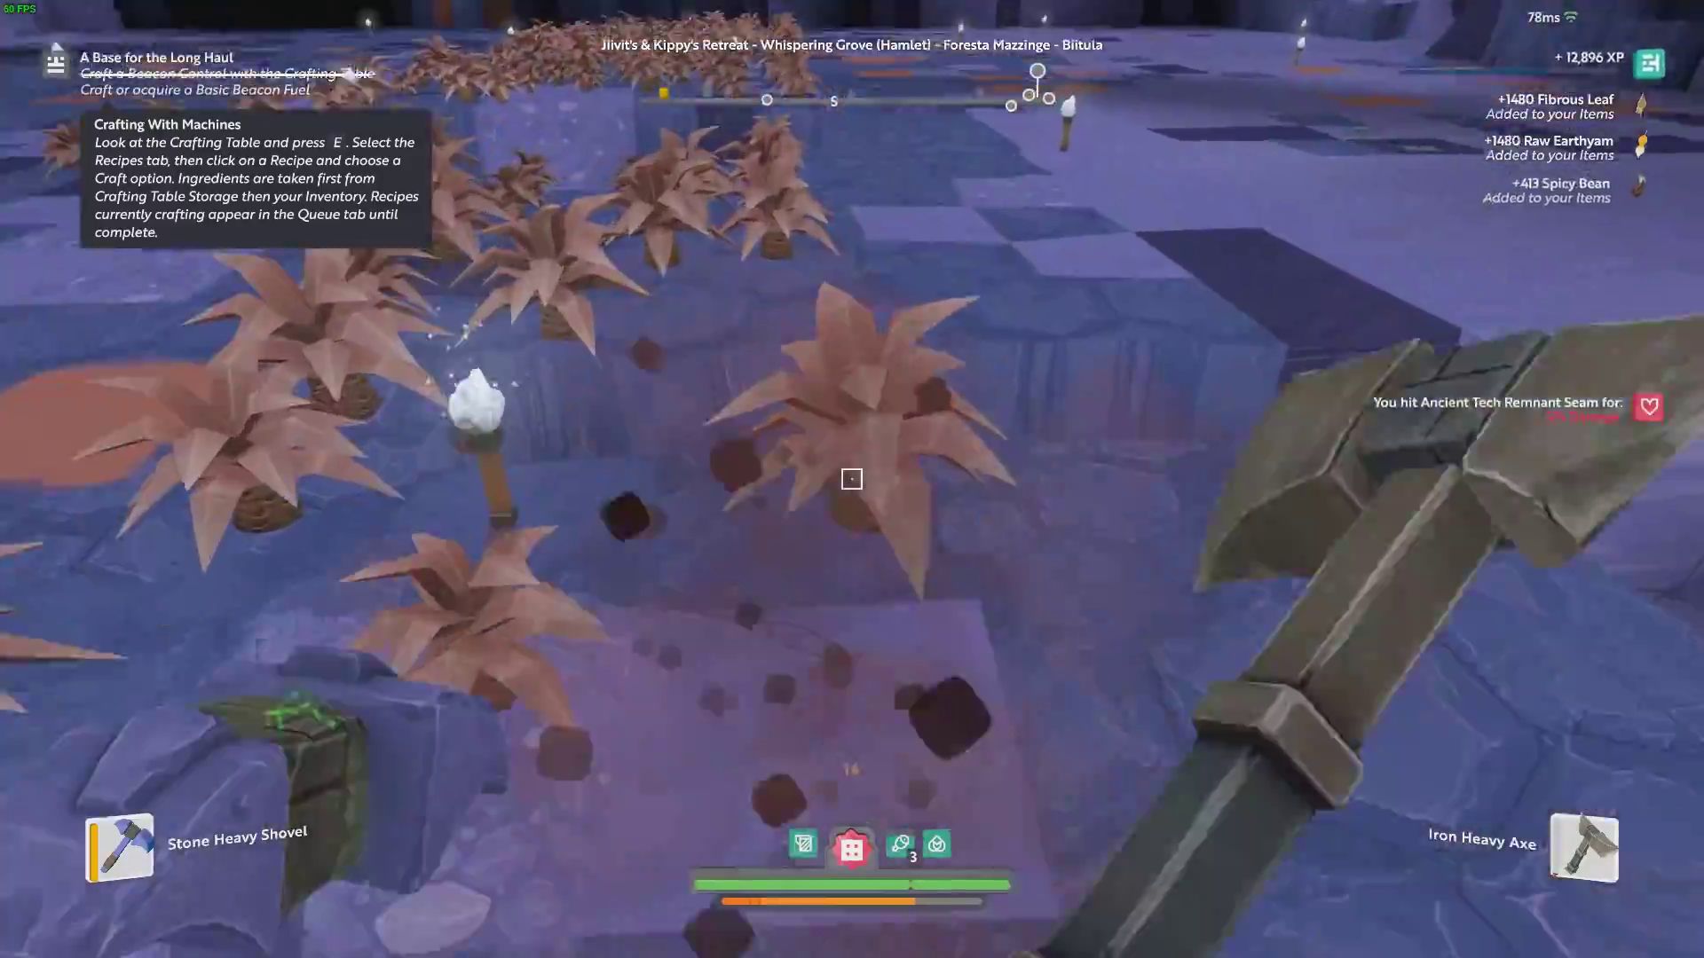
{"action": "left_click", "coordinate": [851, 480]}
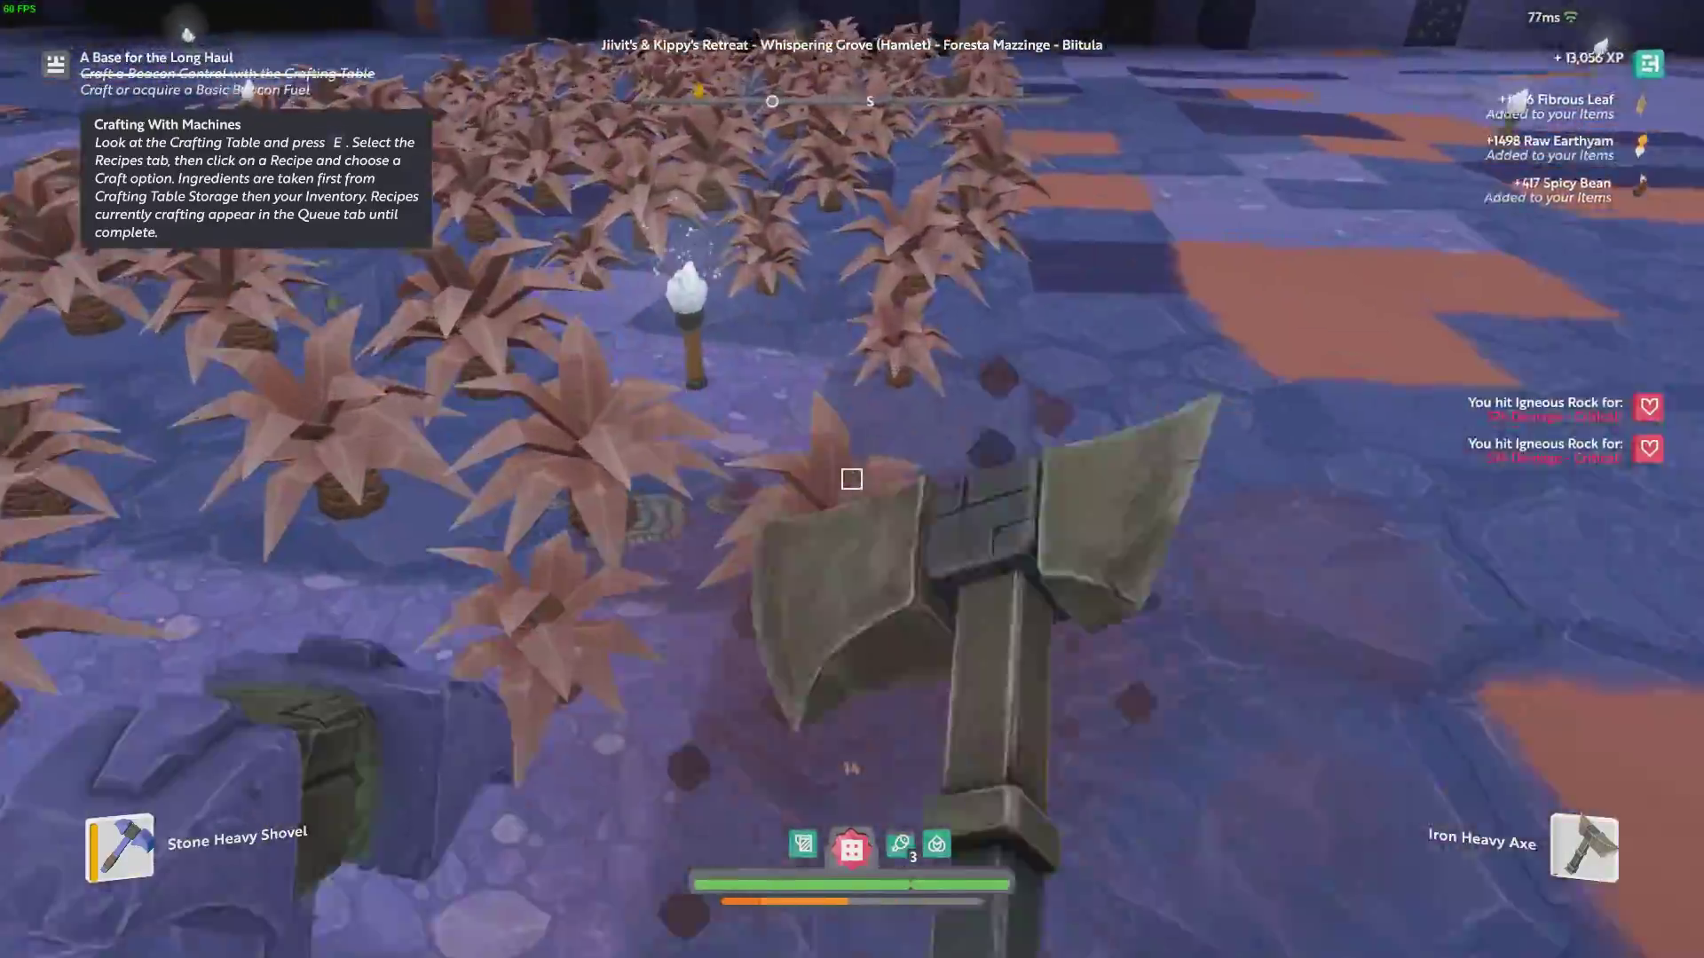
{"action": "key", "text": "w"}
{"action": "left_click", "coordinate": [851, 480]}
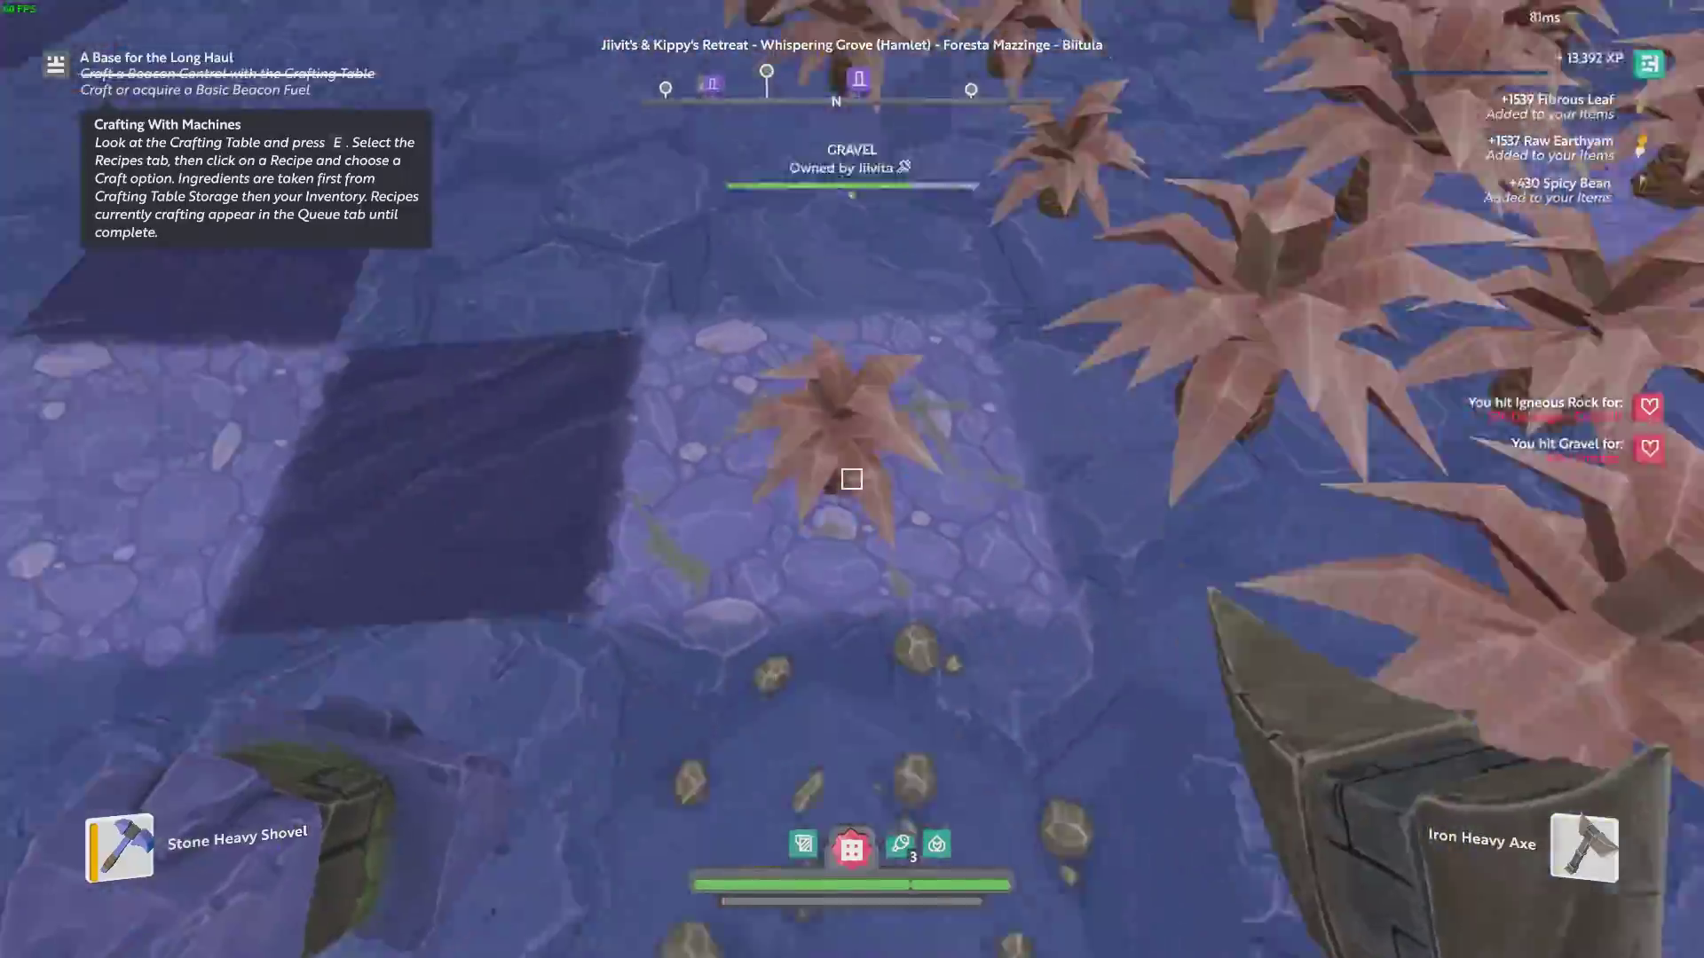
{"action": "left_click", "coordinate": [851, 479]}
{"action": "left_click", "coordinate": [851, 480]}
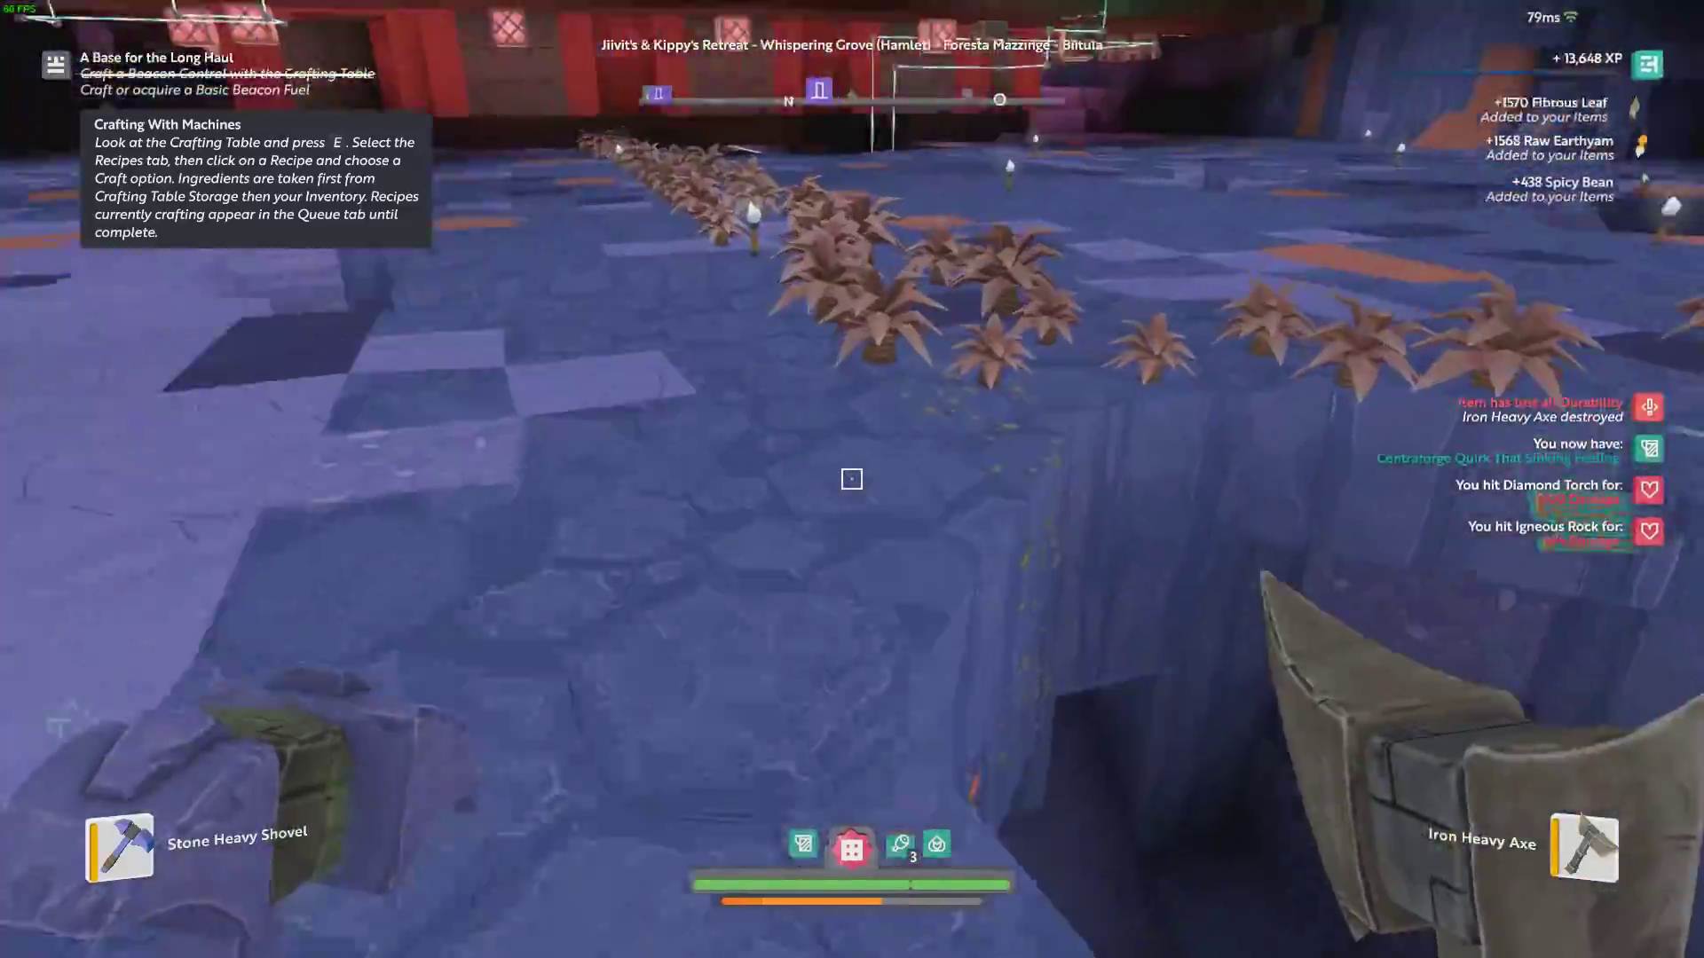
{"action": "left_click", "coordinate": [851, 479]}
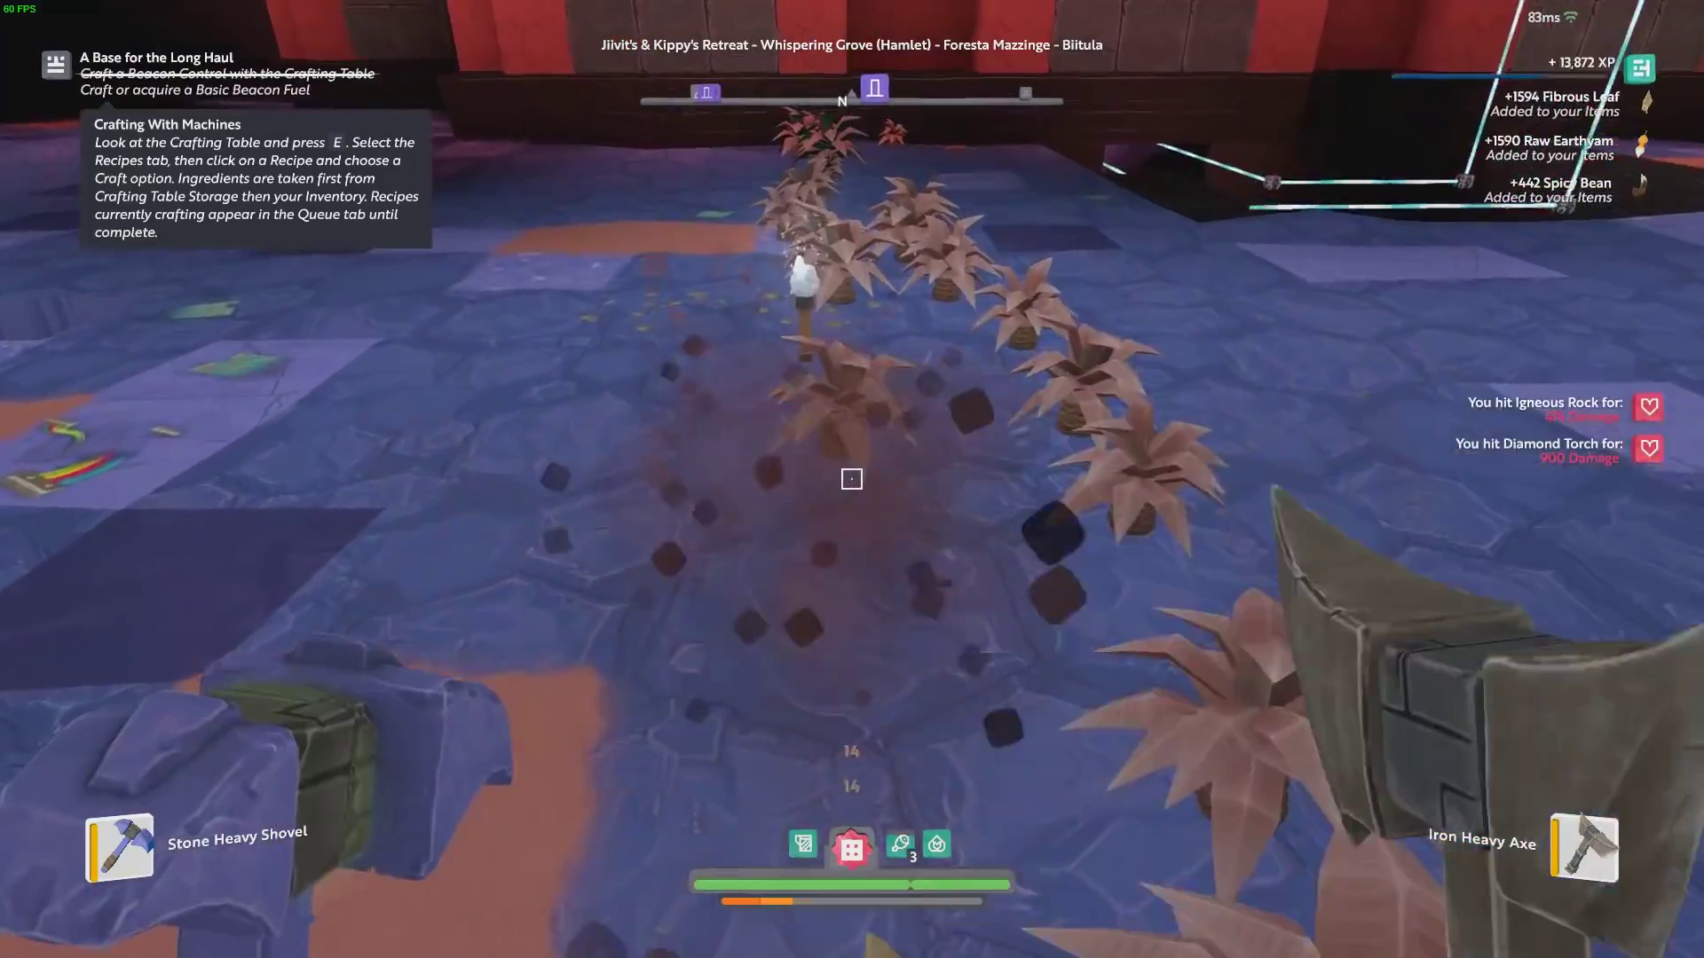
{"action": "left_click", "coordinate": [851, 479]}
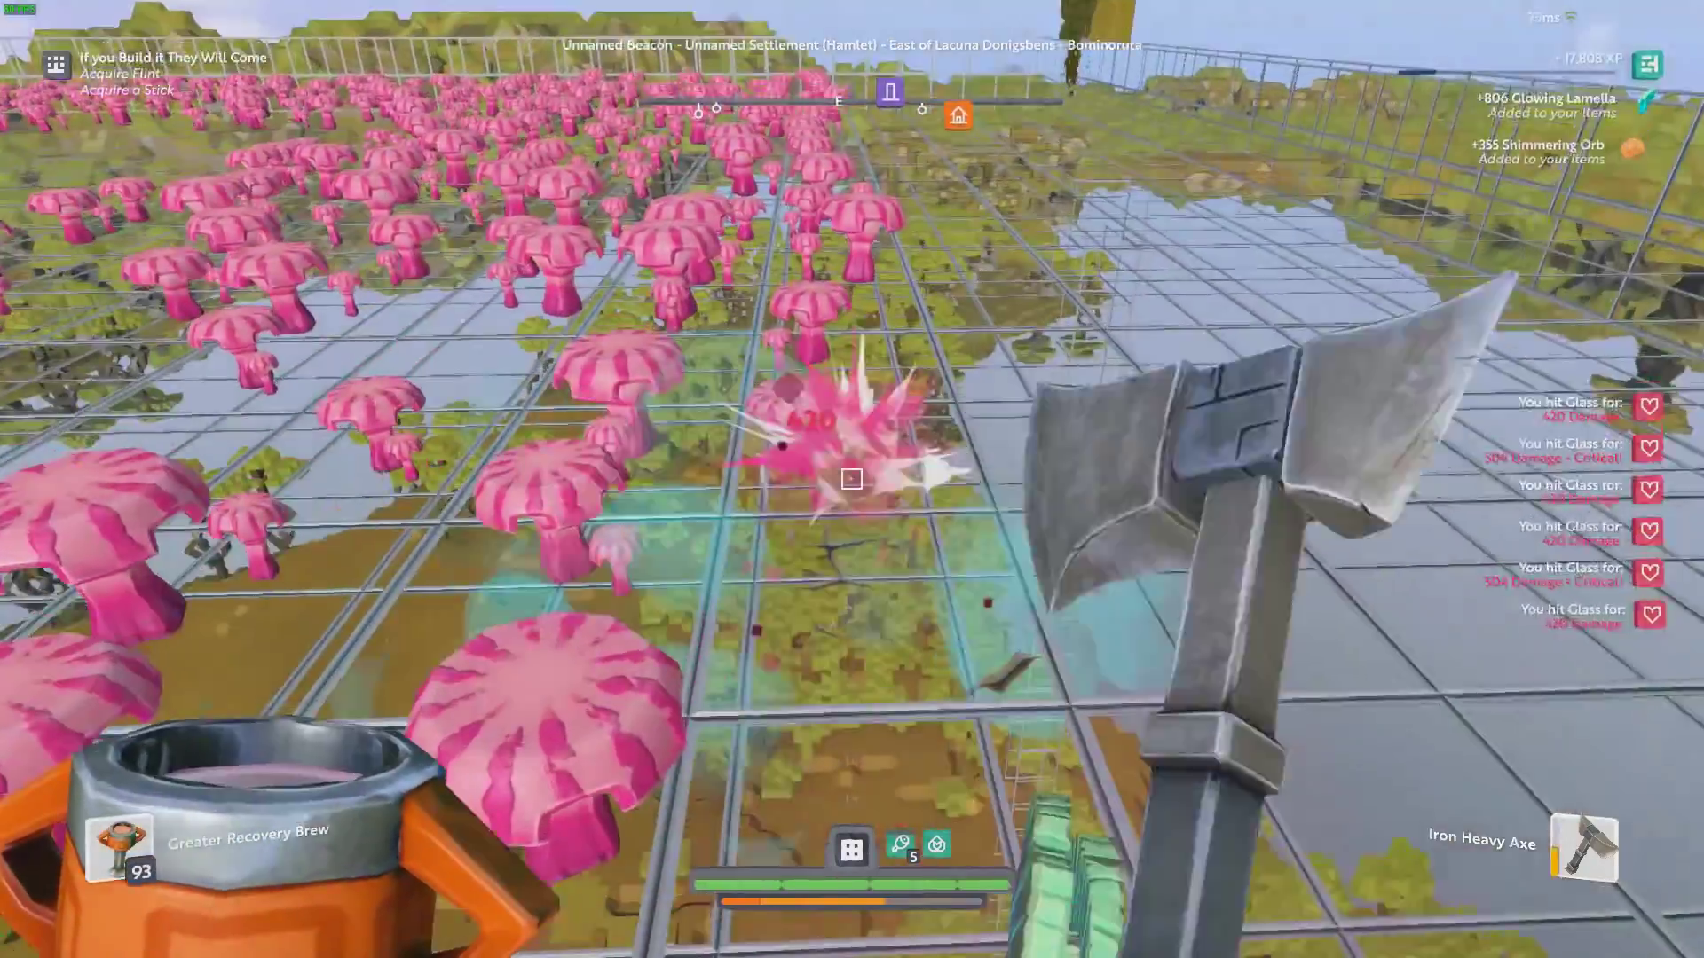
Step: Harvest the pink Glow Caps row by row on the glass platform with the Iron Heavy Axe
{"action": "left_click", "coordinate": [852, 479]}
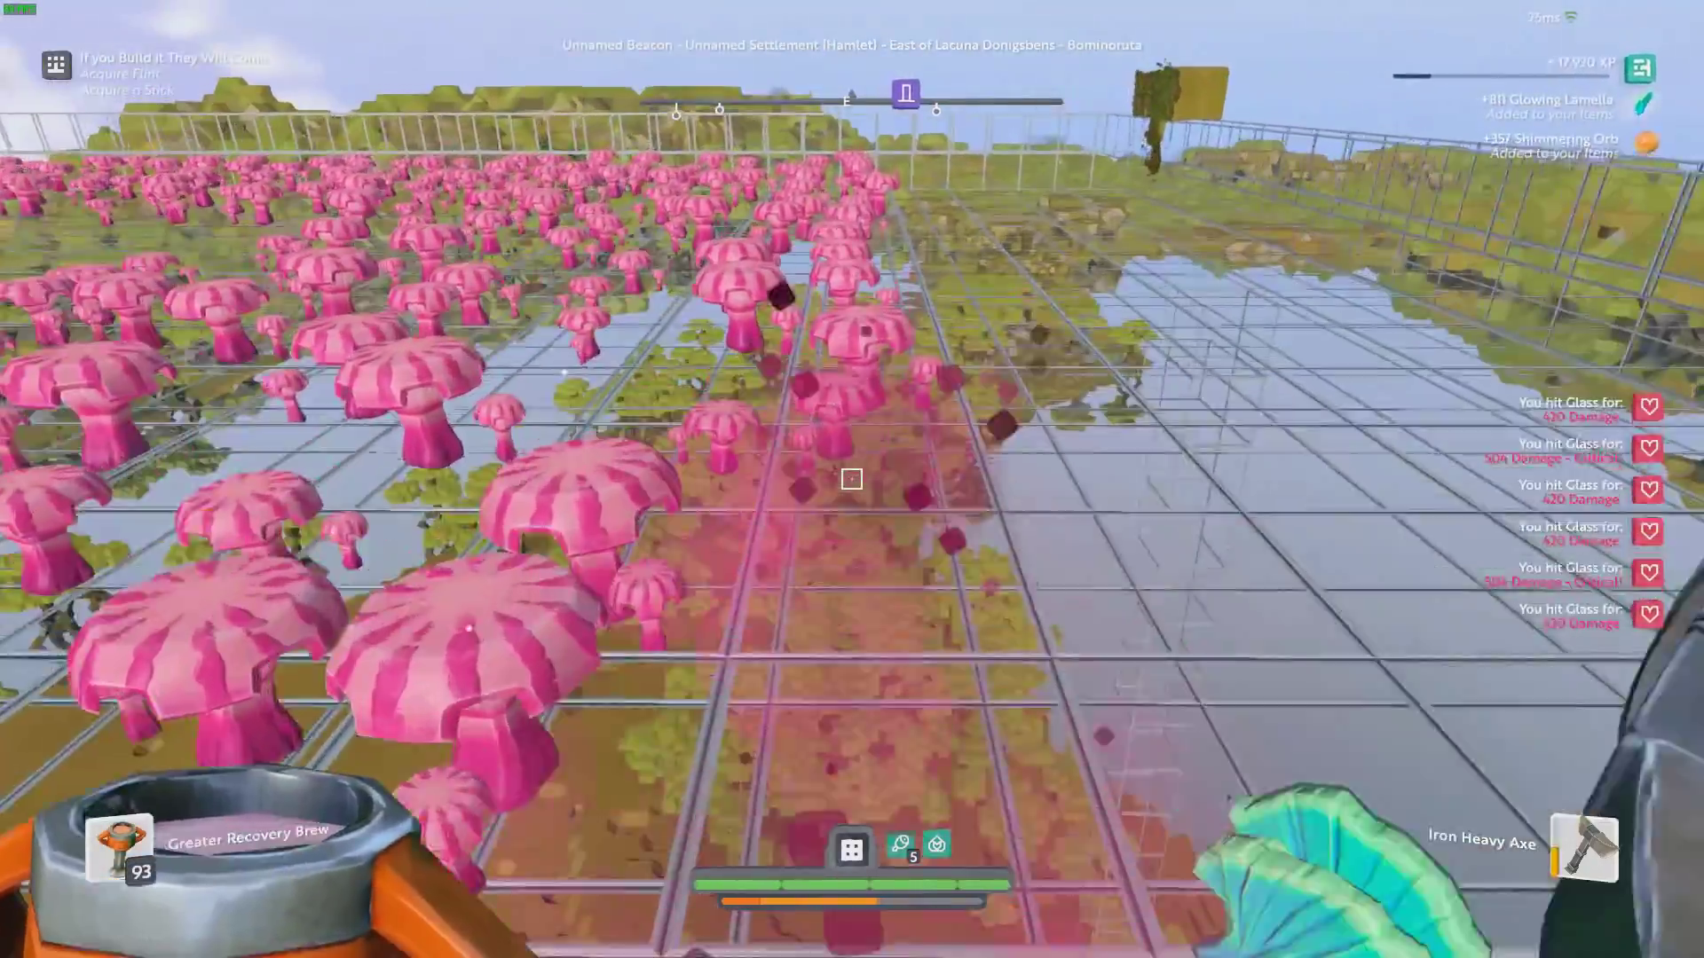
{"action": "left_click", "coordinate": [852, 480]}
{"action": "left_click", "coordinate": [852, 479]}
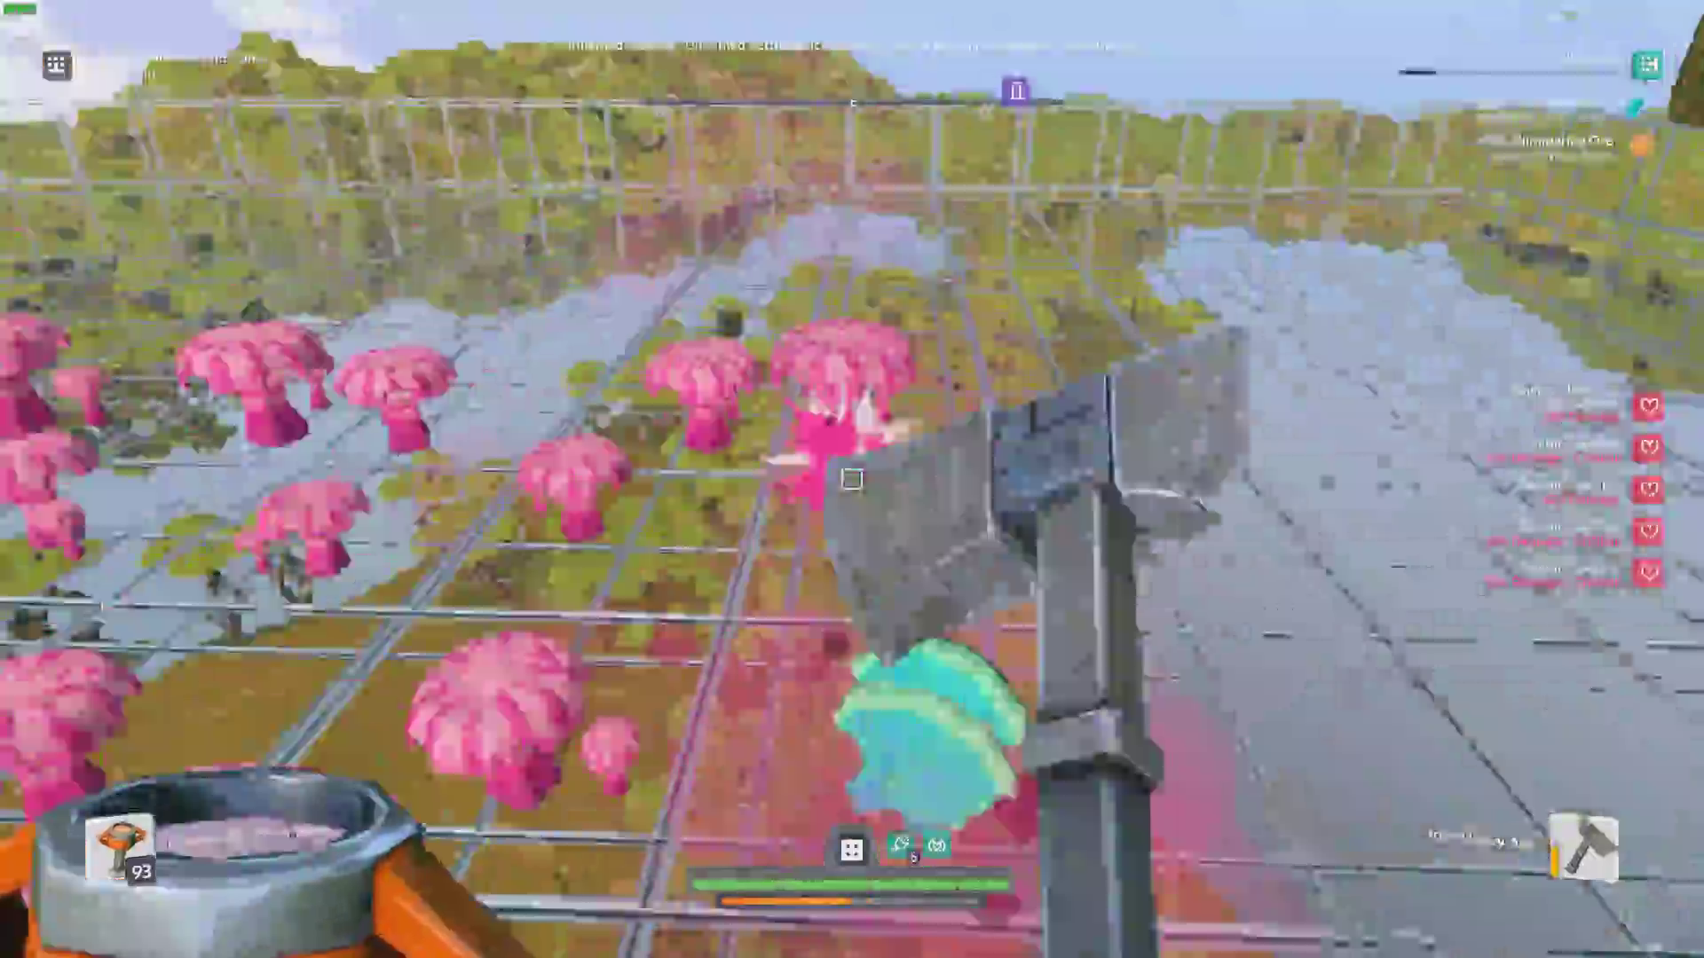
{"action": "left_click", "coordinate": [852, 479]}
{"action": "left_click", "coordinate": [852, 479]}
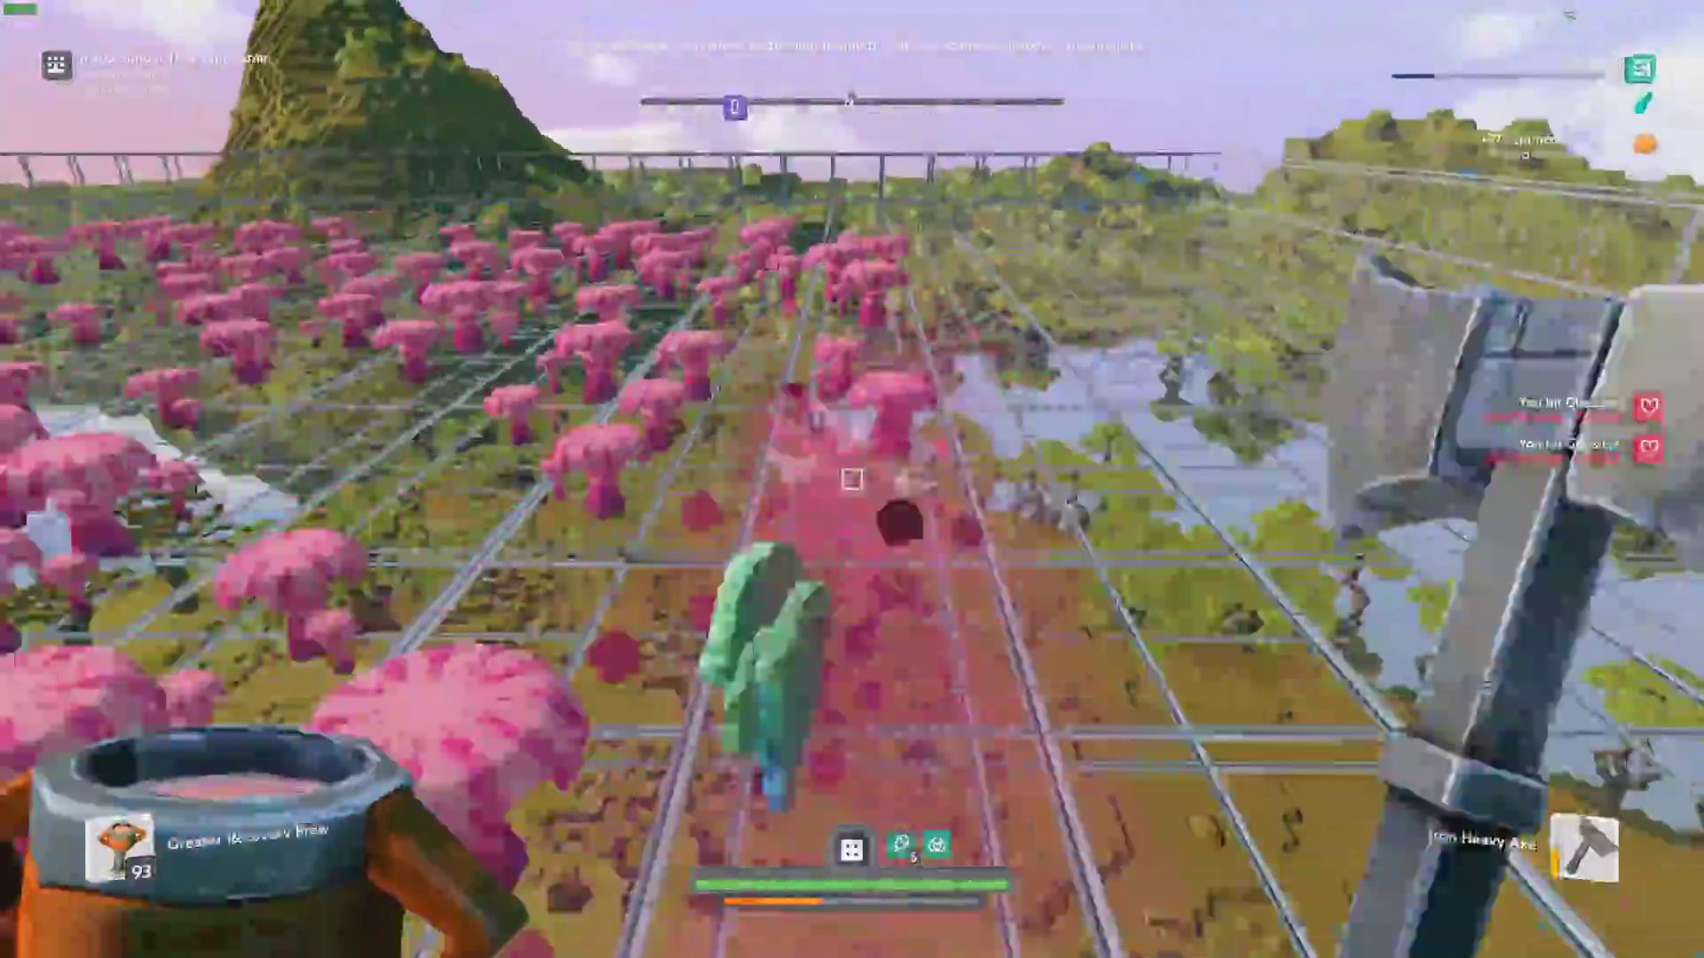
{"action": "left_click", "coordinate": [852, 480]}
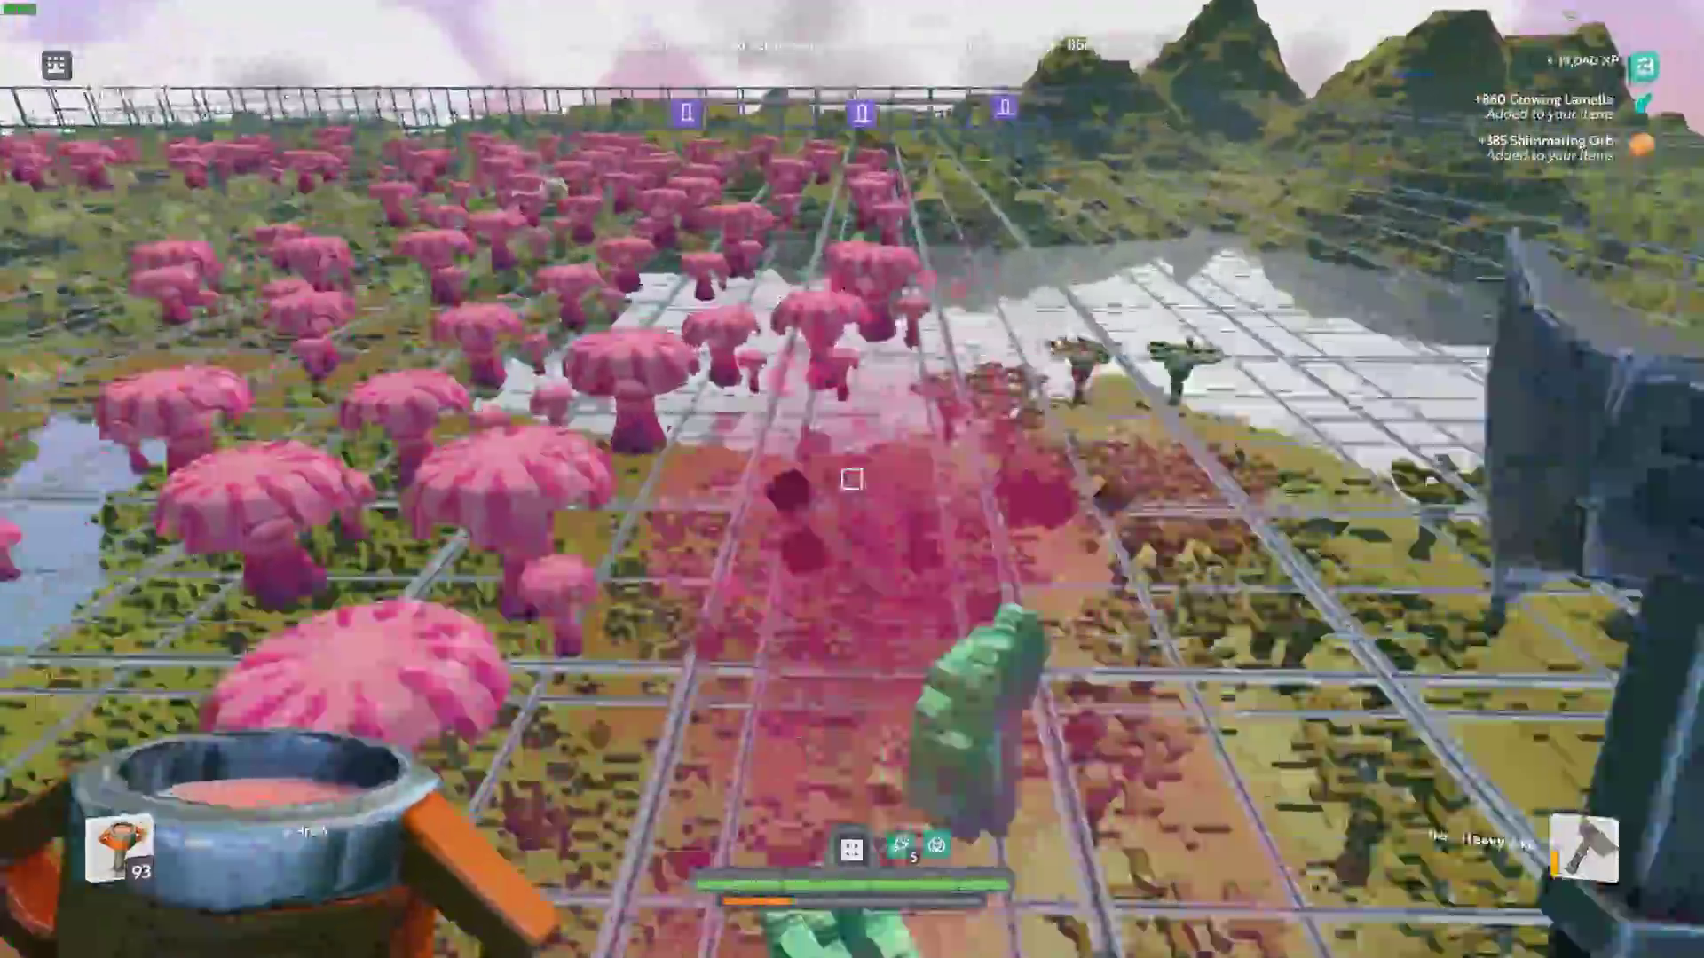
{"action": "left_click", "coordinate": [852, 479]}
{"action": "left_click", "coordinate": [852, 480]}
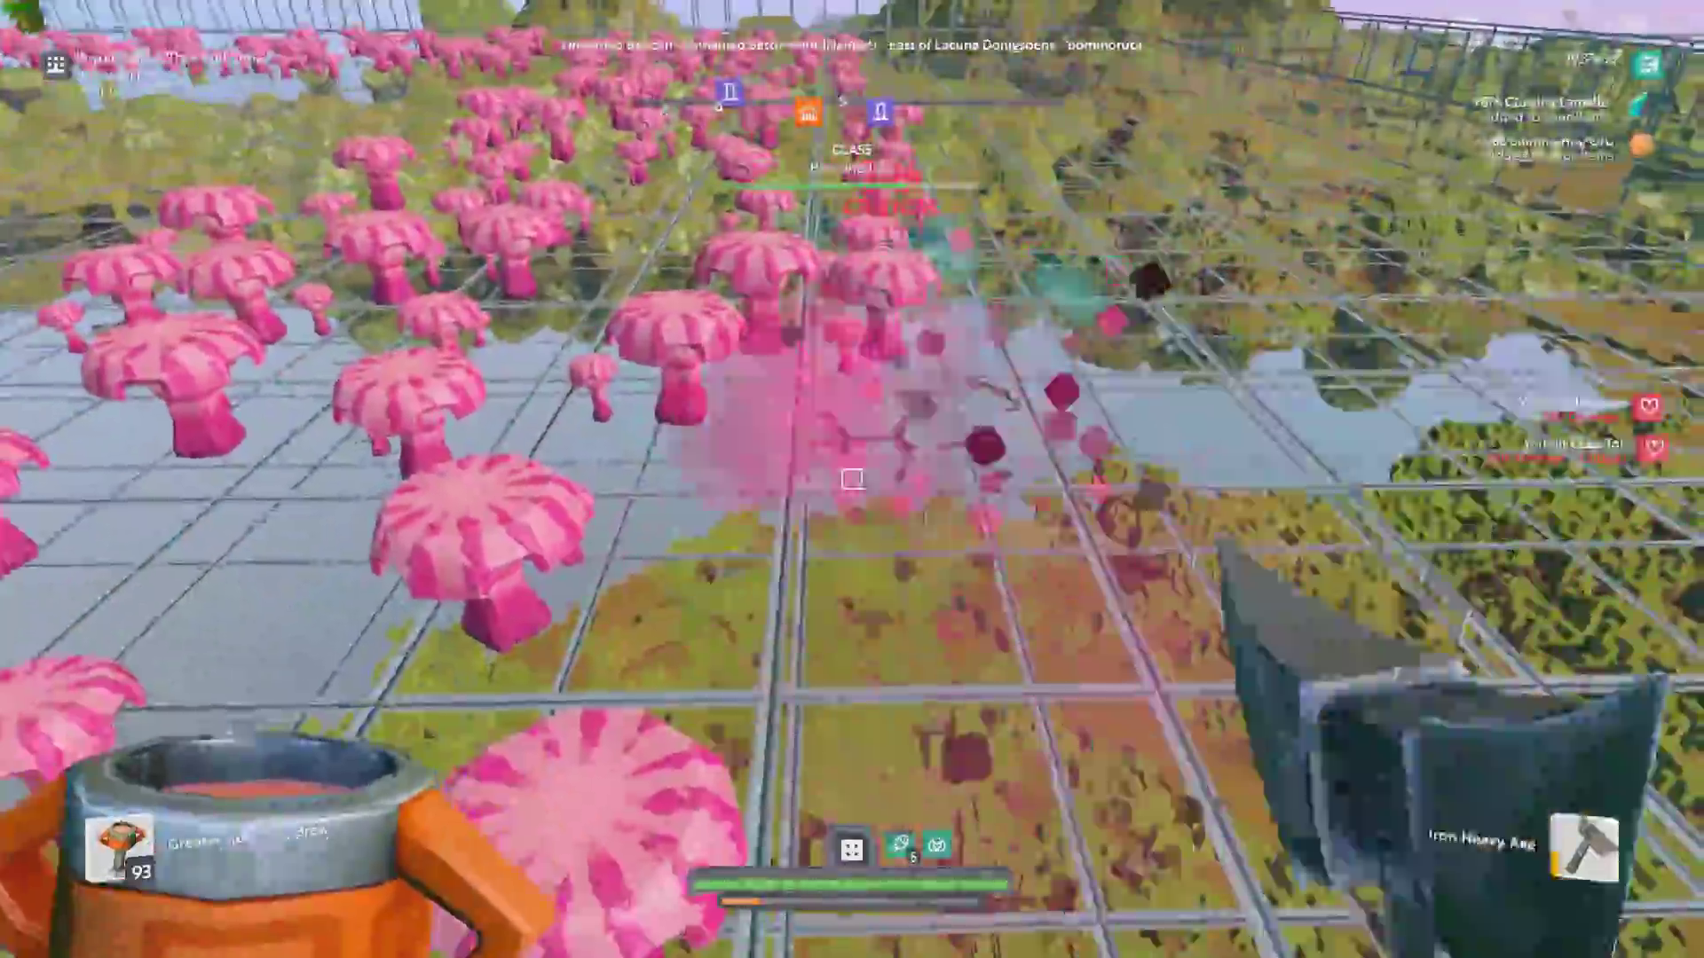
{"action": "left_click", "coordinate": [852, 479]}
{"action": "left_click", "coordinate": [852, 479]}
{"action": "left_click", "coordinate": [852, 479]}
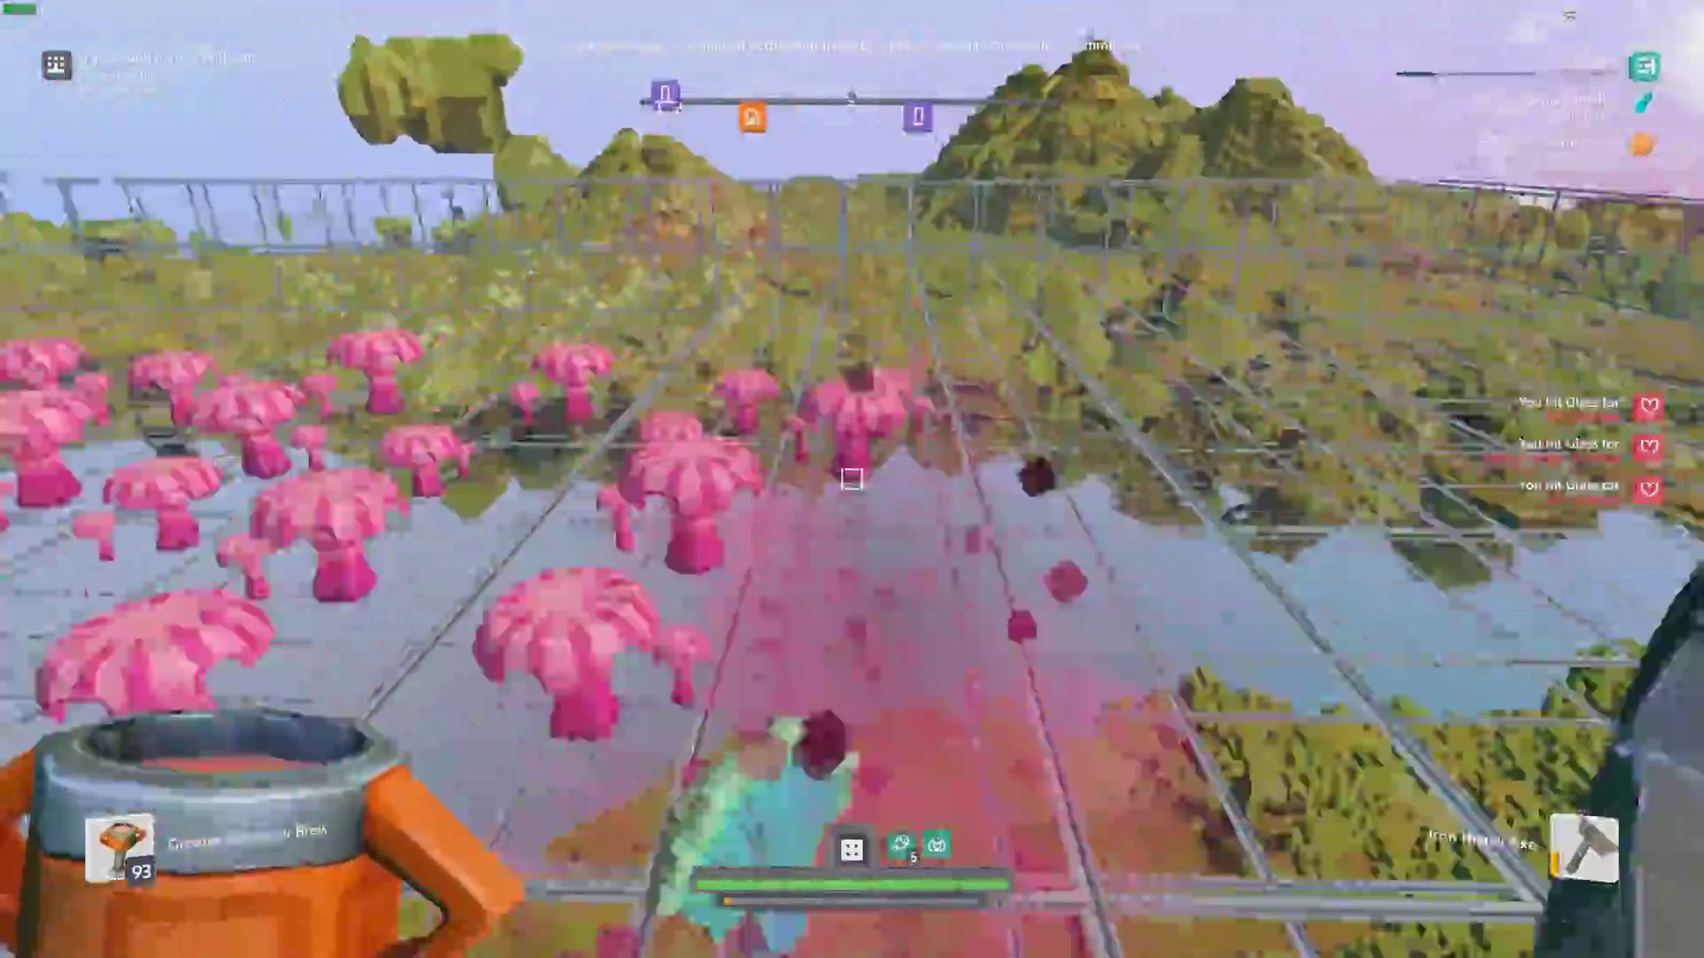
Step: Drink a Greater Recovery Brew and continue harvesting the Glow Caps along the glass platform
{"action": "right_click", "coordinate": [852, 480]}
{"action": "left_click", "coordinate": [852, 480]}
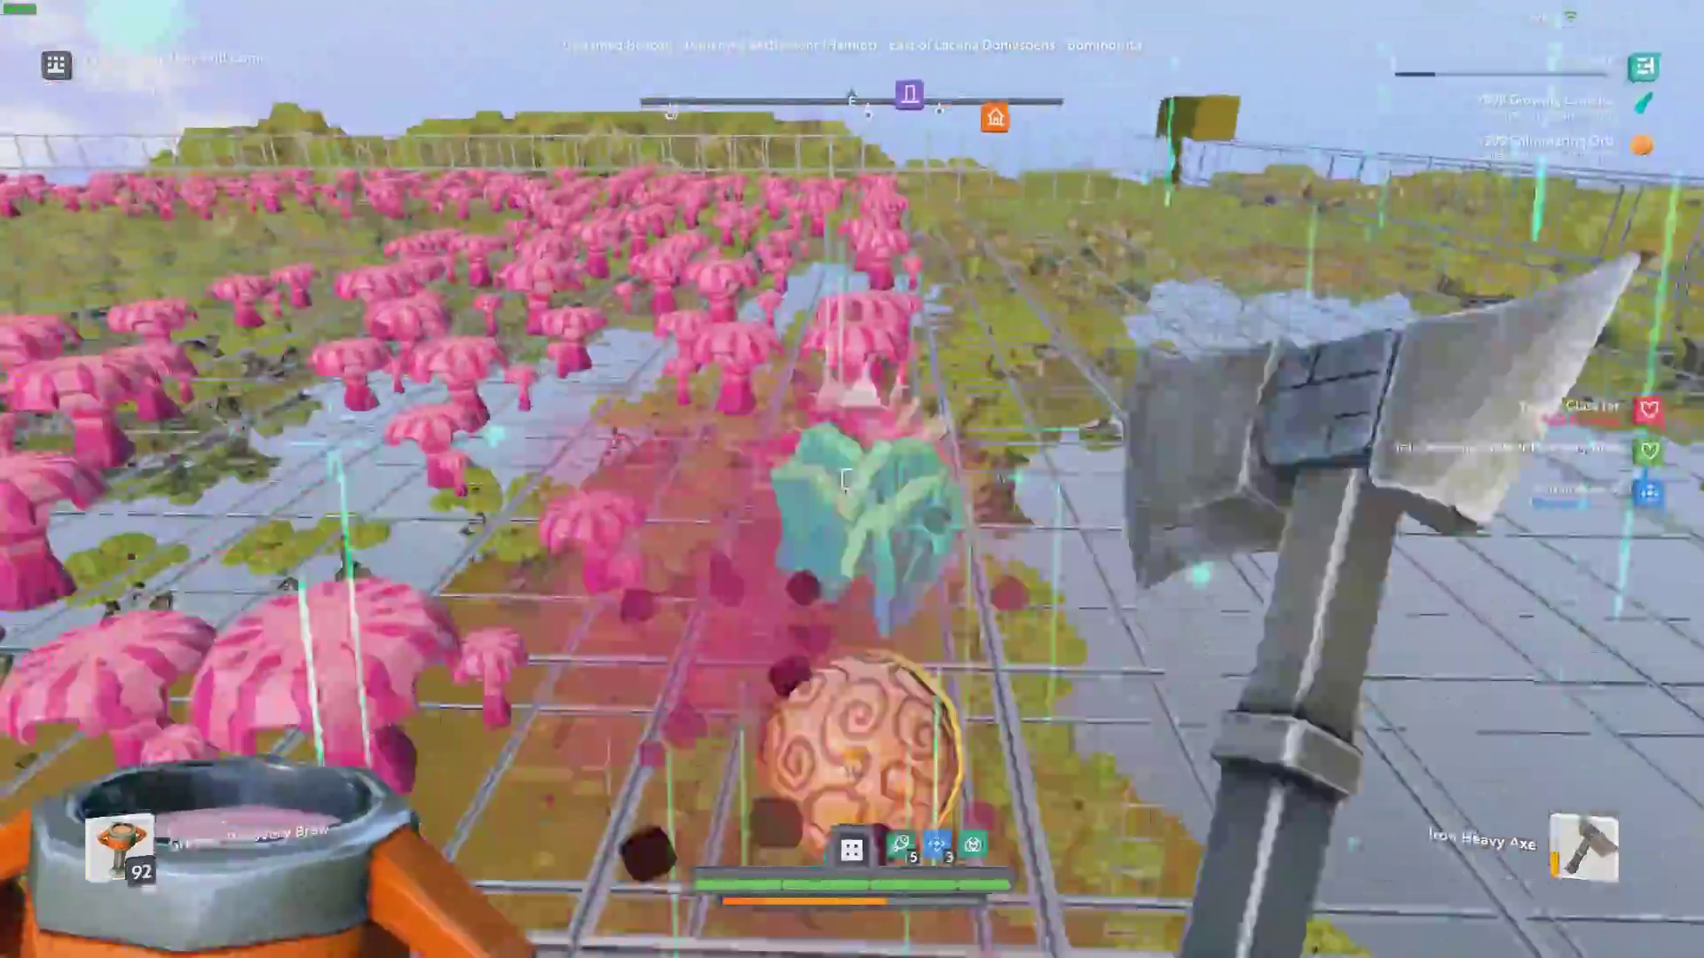
{"action": "left_click", "coordinate": [852, 479]}
{"action": "left_click", "coordinate": [852, 479]}
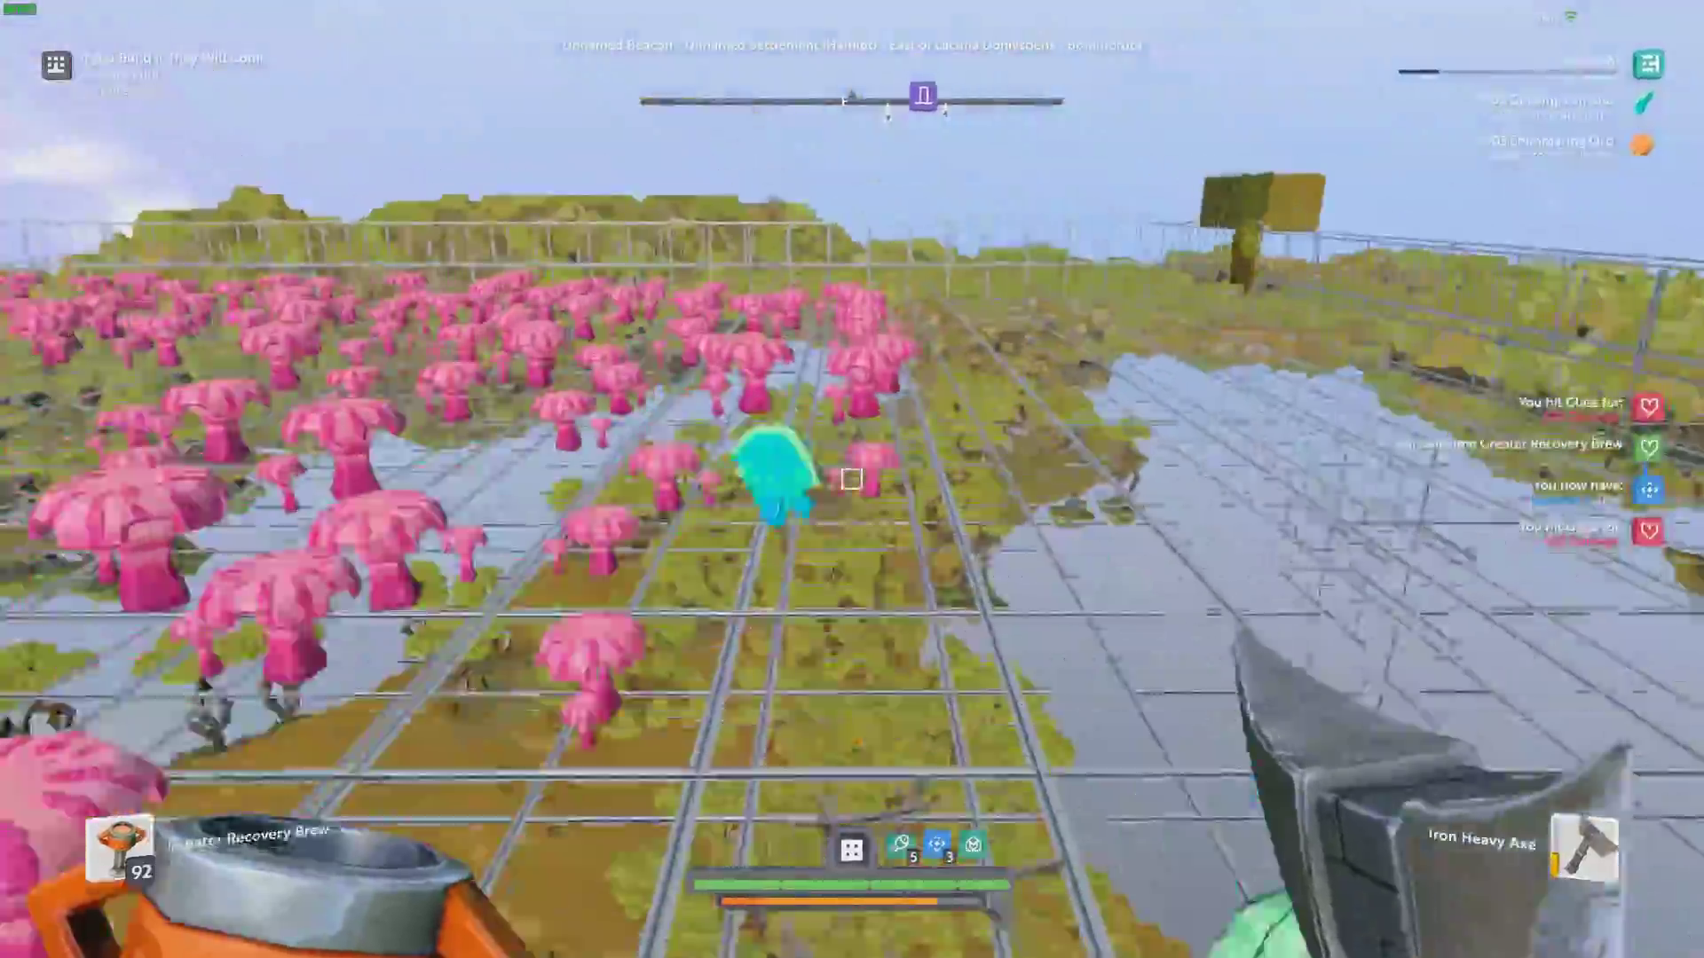
{"action": "left_click", "coordinate": [852, 479]}
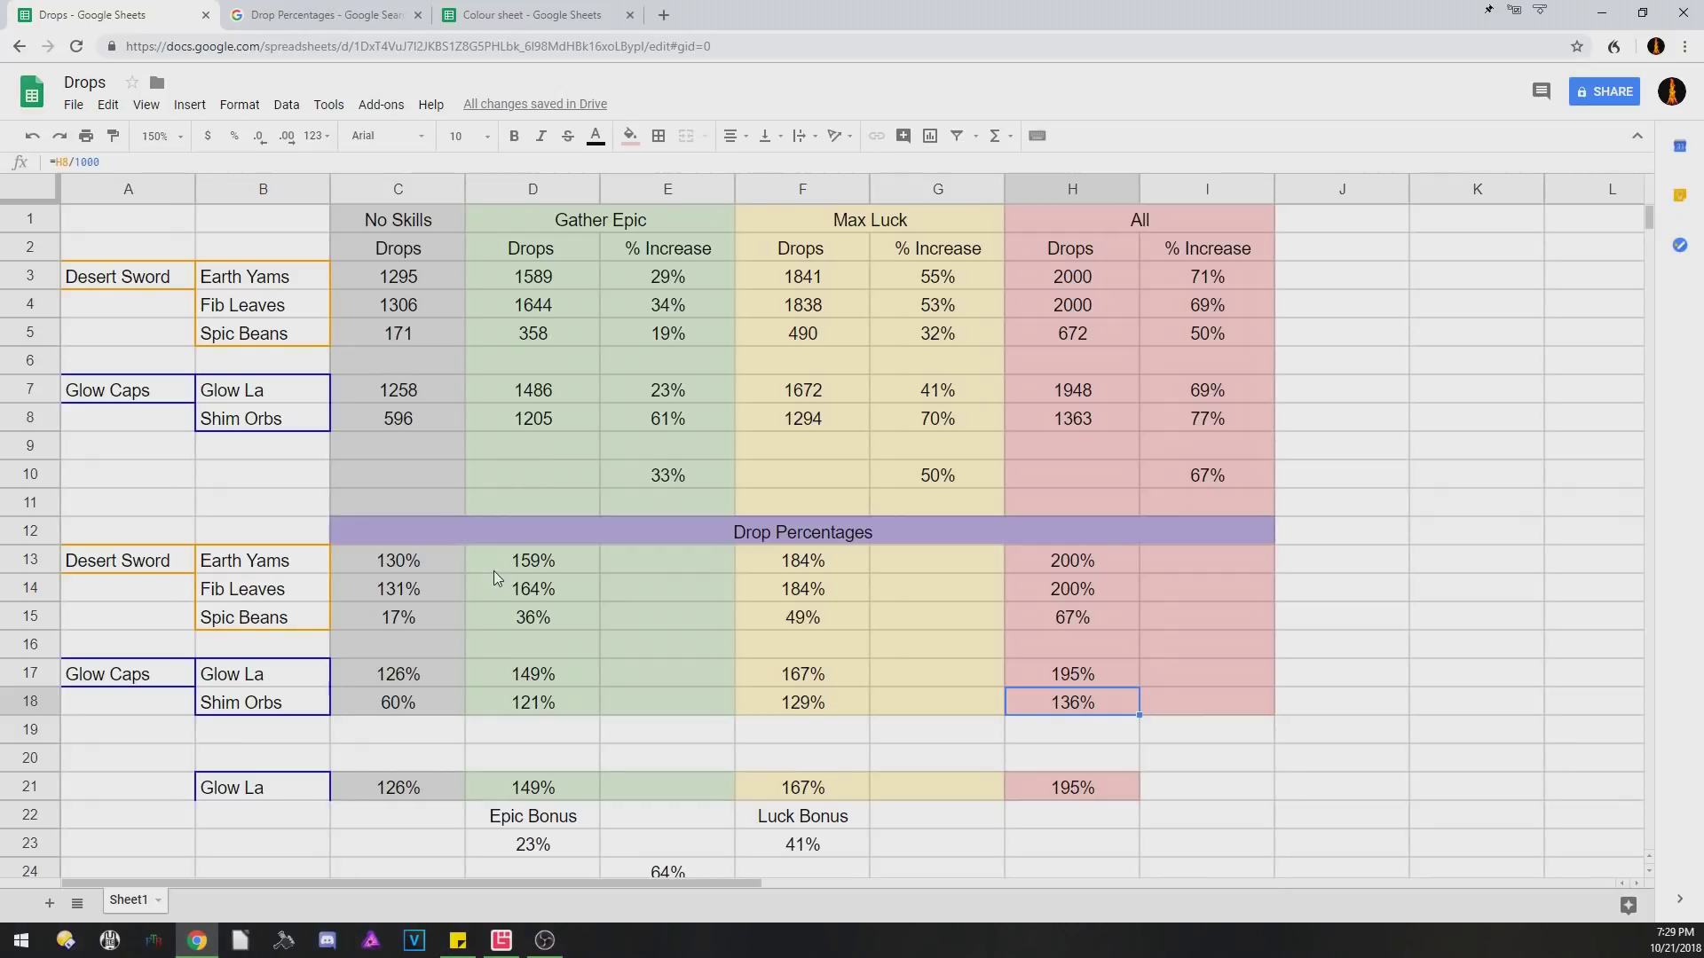
Step: Switch to the Drops spreadsheet in Google Sheets and examine the bonus rows below the Drop Percentages table
{"action": "scroll", "coordinate": [494, 571], "scroll_direction": "down", "scroll_amount": 2}
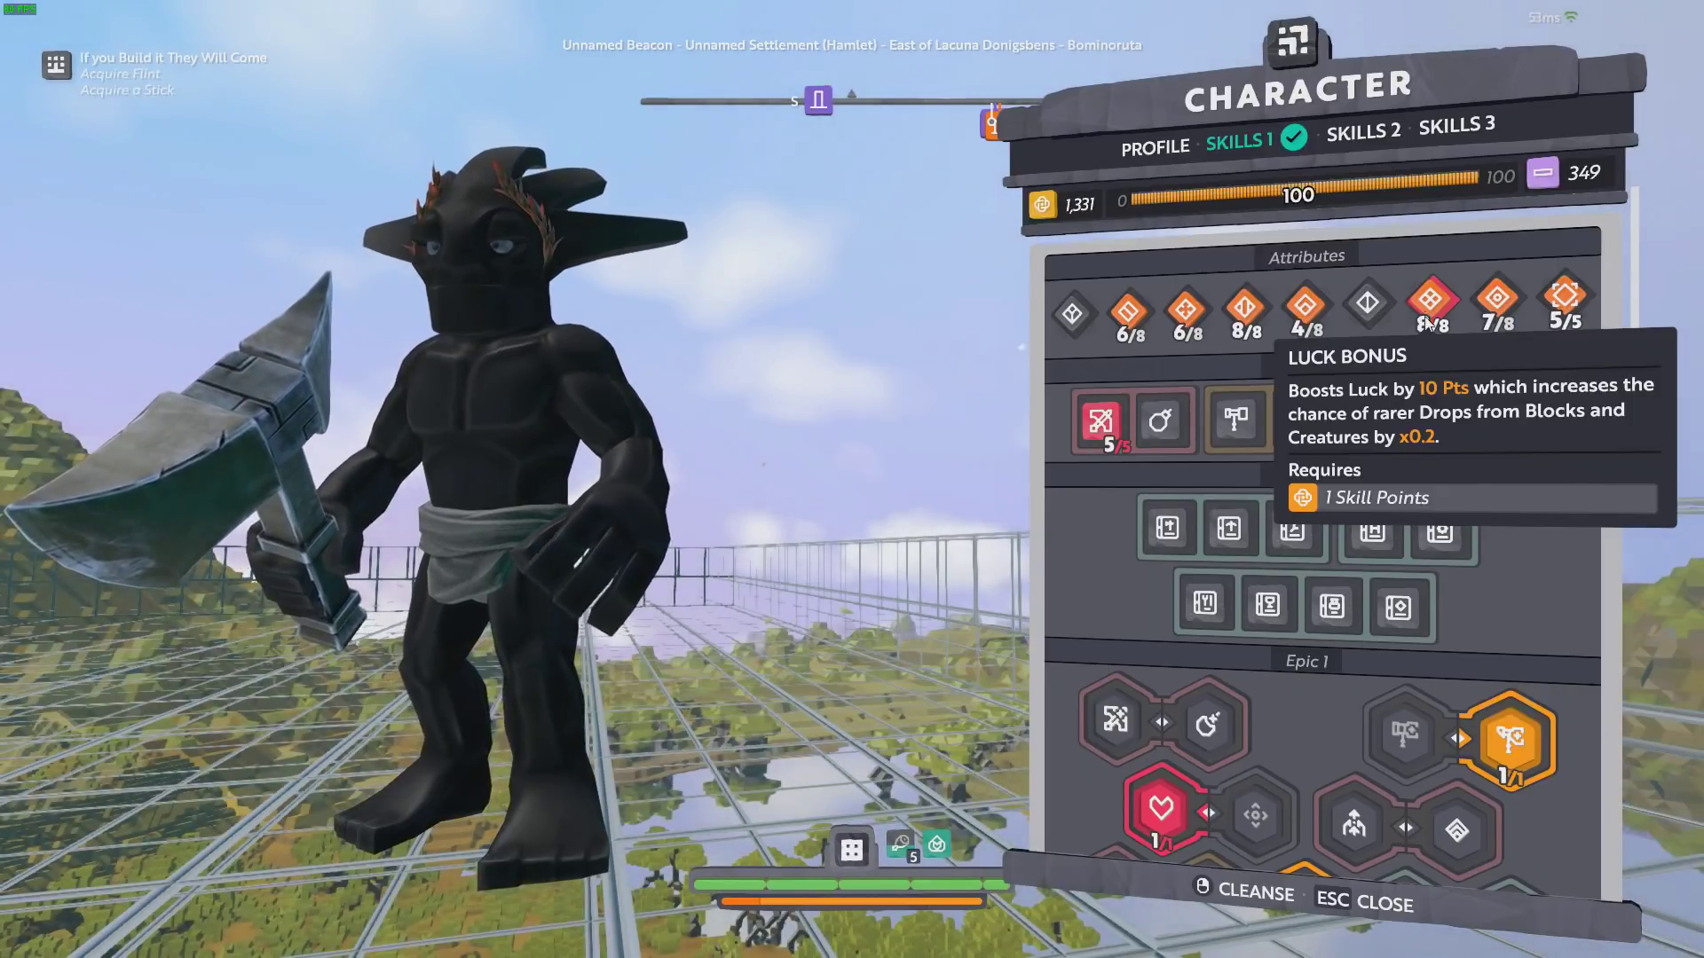
Step: Switch to the game, review the Skills 1 page from Attributes to the Gathering Epic in Epic 2, and close the character sheet
{"action": "scroll", "coordinate": [1354, 440], "scroll_direction": "down", "scroll_amount": 5}
{"action": "scroll", "coordinate": [1351, 435], "scroll_direction": "down", "scroll_amount": 4}
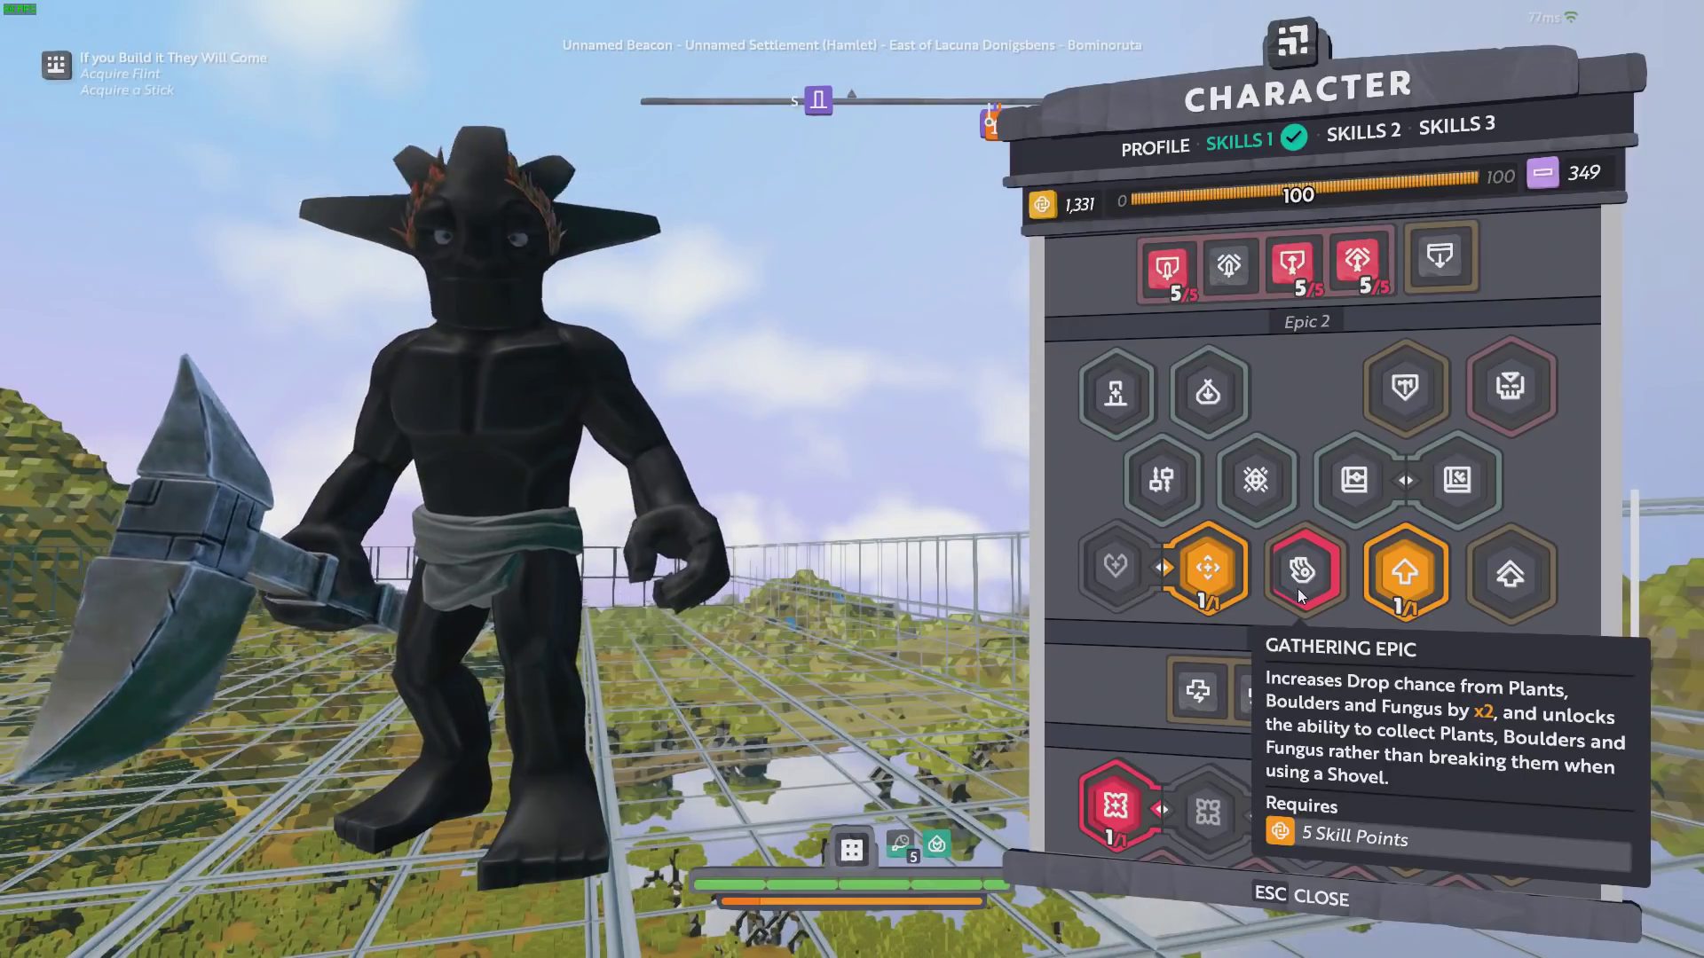
{"action": "scroll", "coordinate": [1295, 584], "scroll_direction": "up", "scroll_amount": 5}
{"action": "scroll", "coordinate": [1297, 579], "scroll_direction": "up", "scroll_amount": 3}
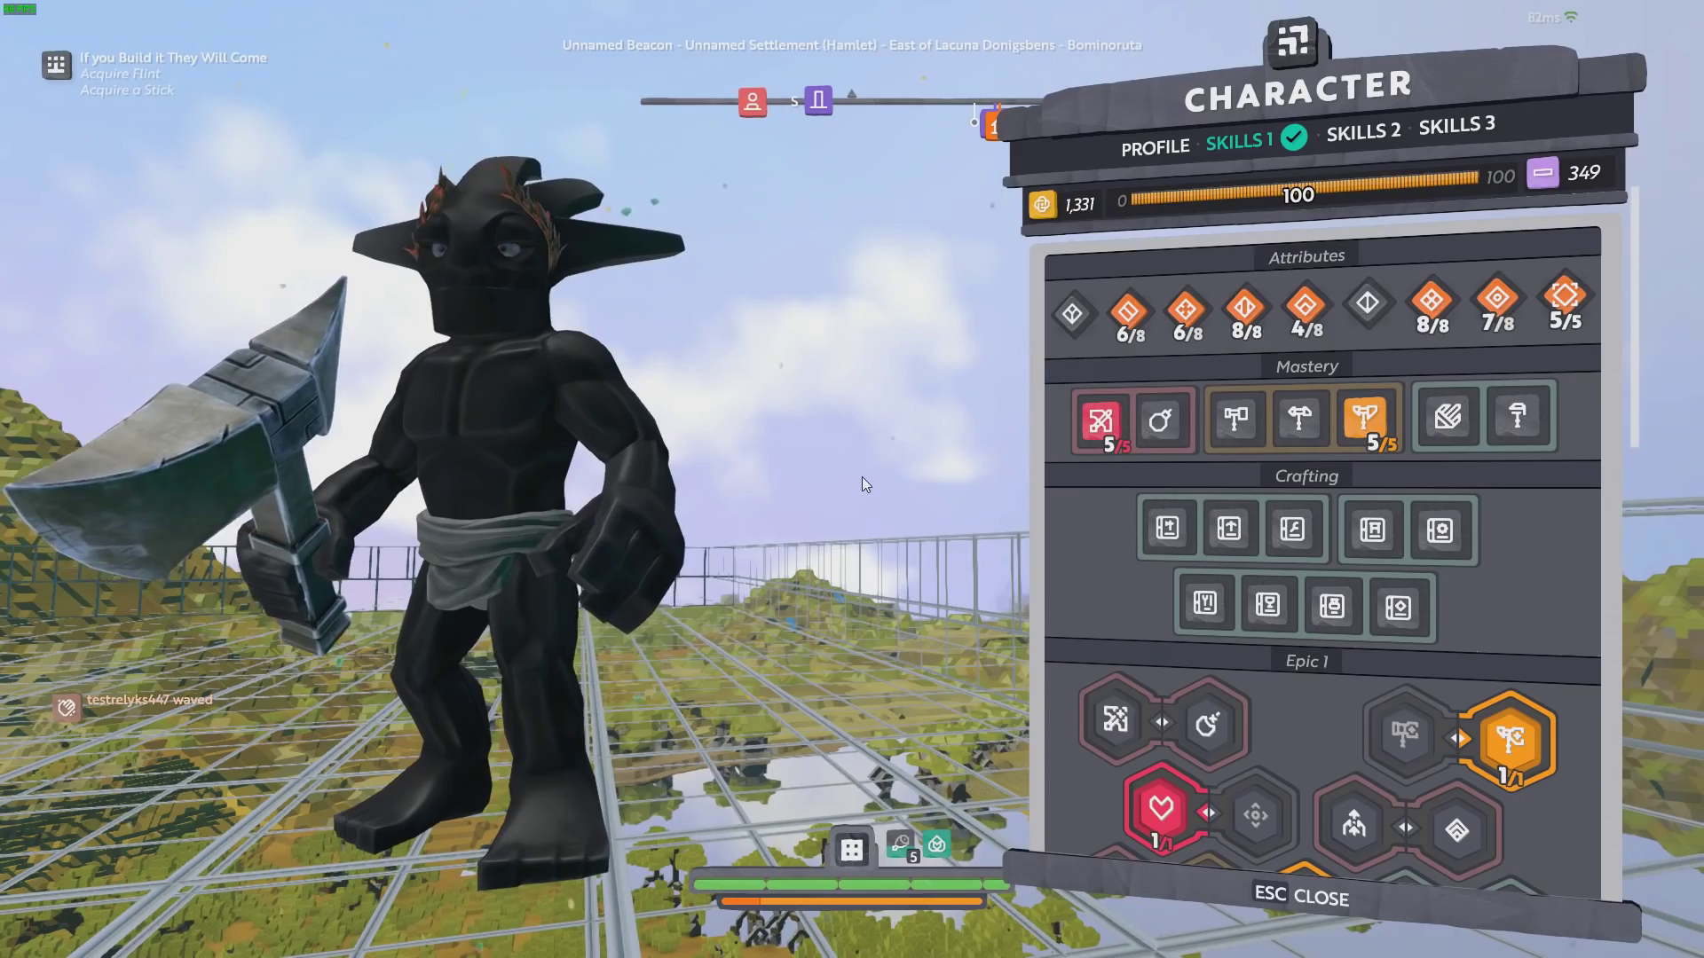
{"action": "key", "text": "Escape"}
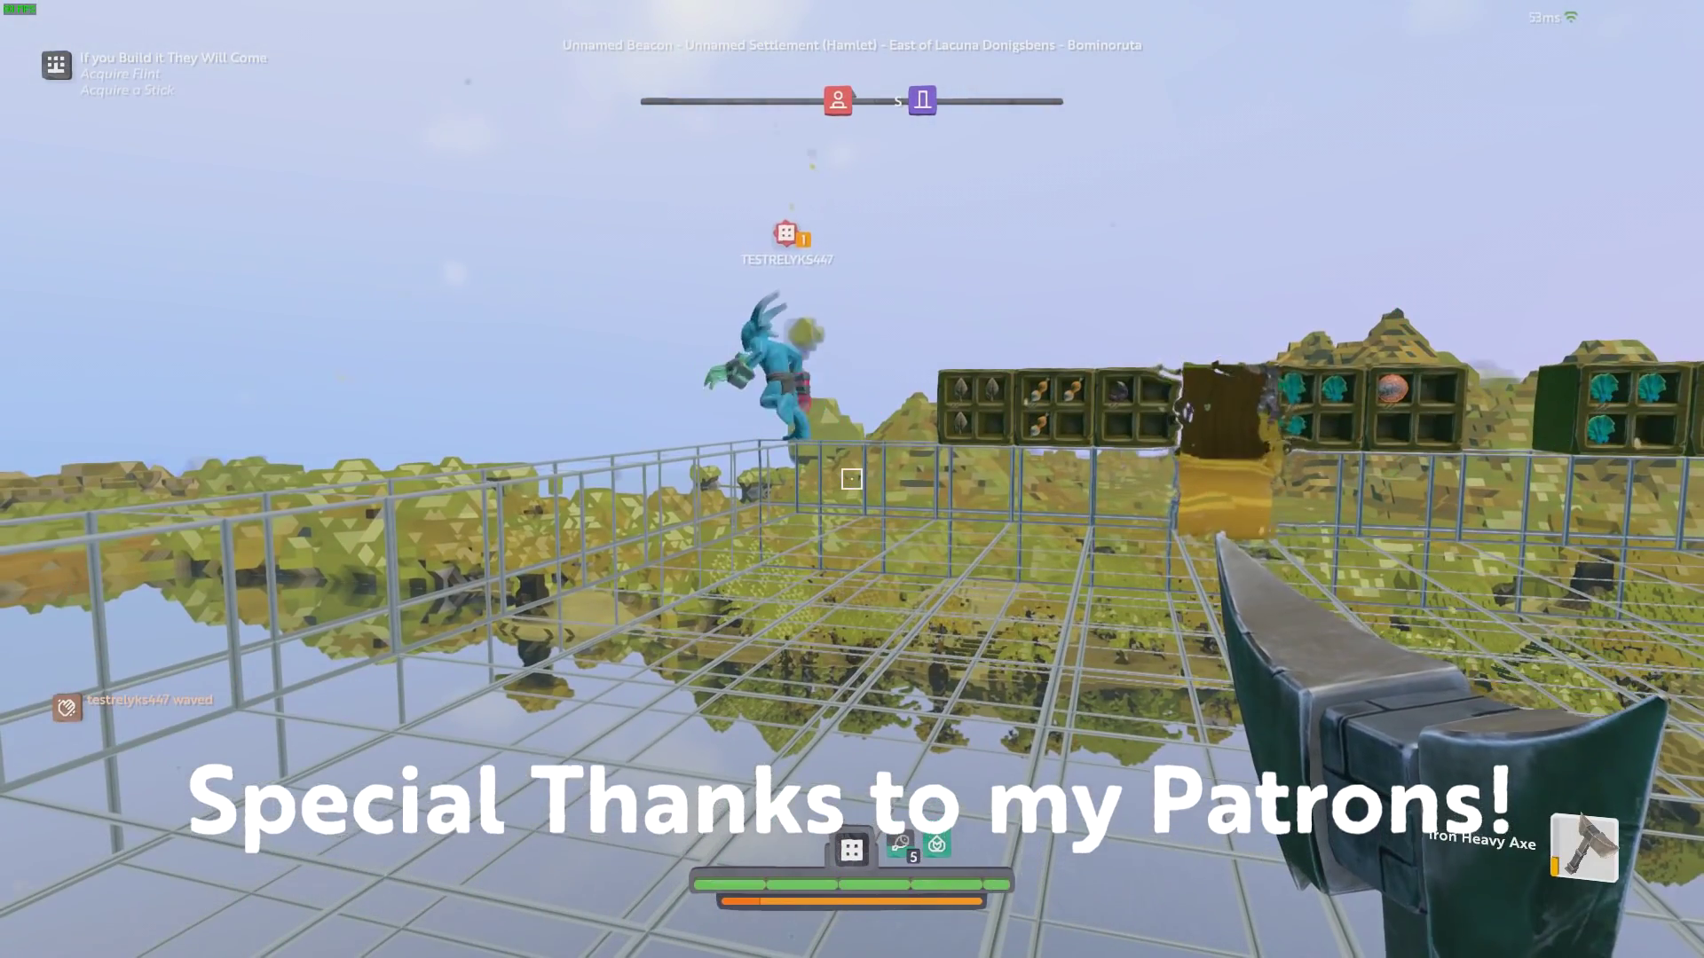
Step: Wave at the nearby player through the chat and close the chat
{"action": "key", "text": "Return"}
{"action": "key", "text": "Return"}
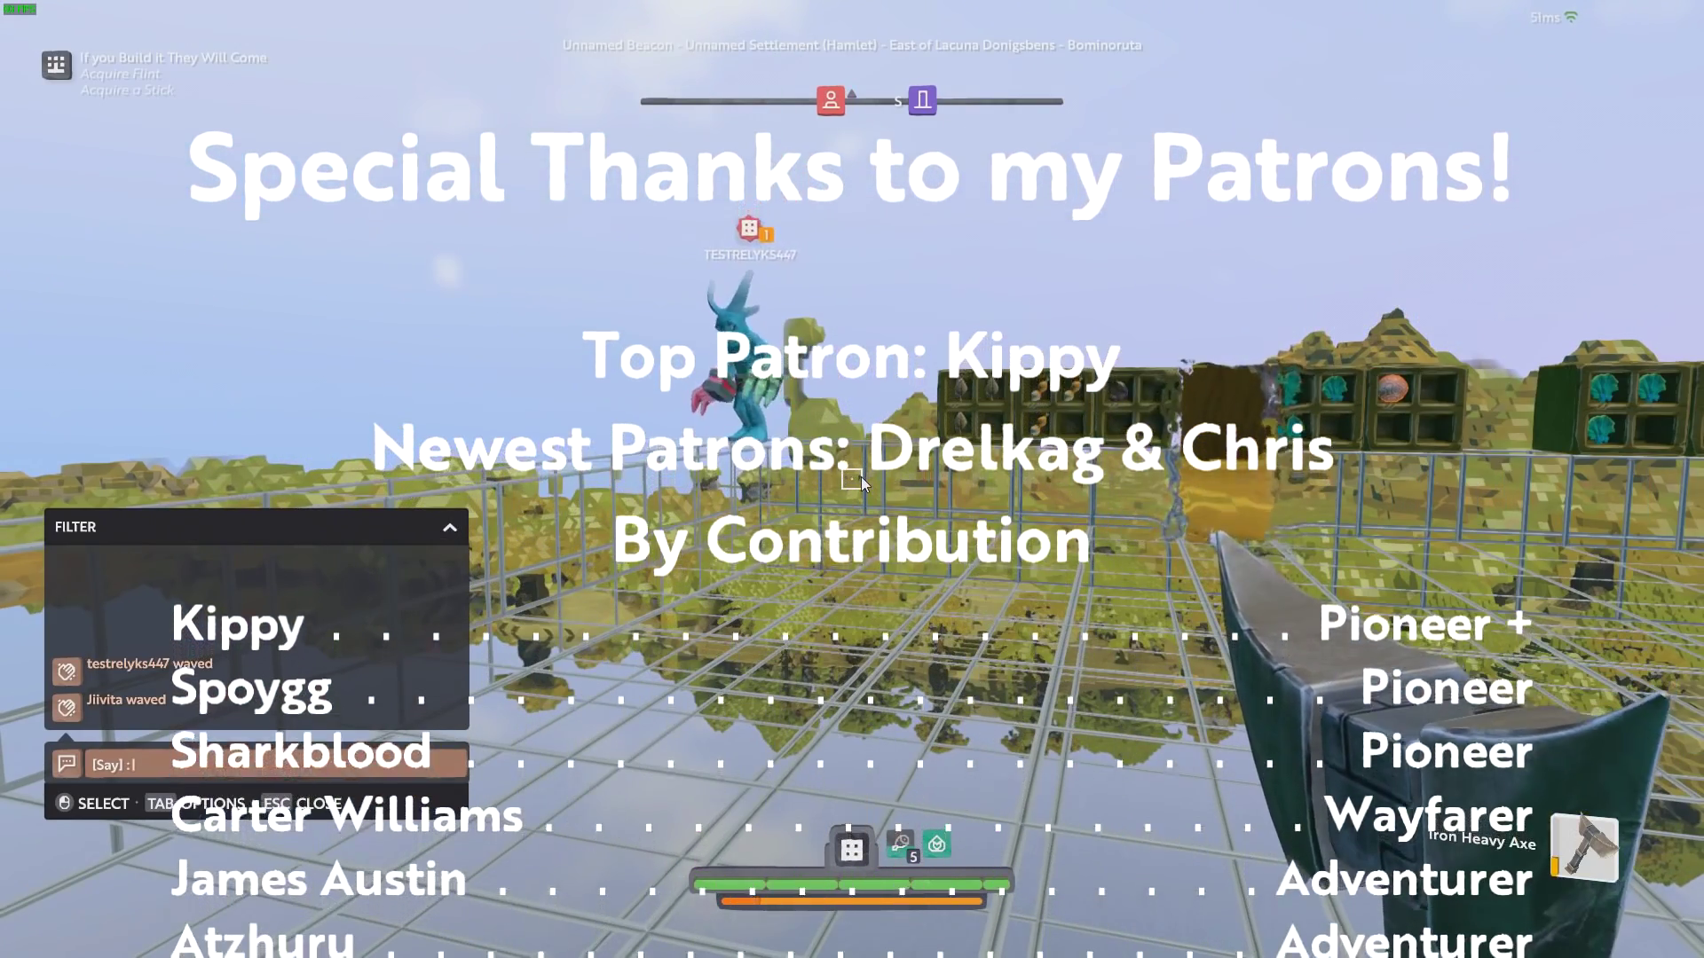
{"action": "key", "text": "Escape"}
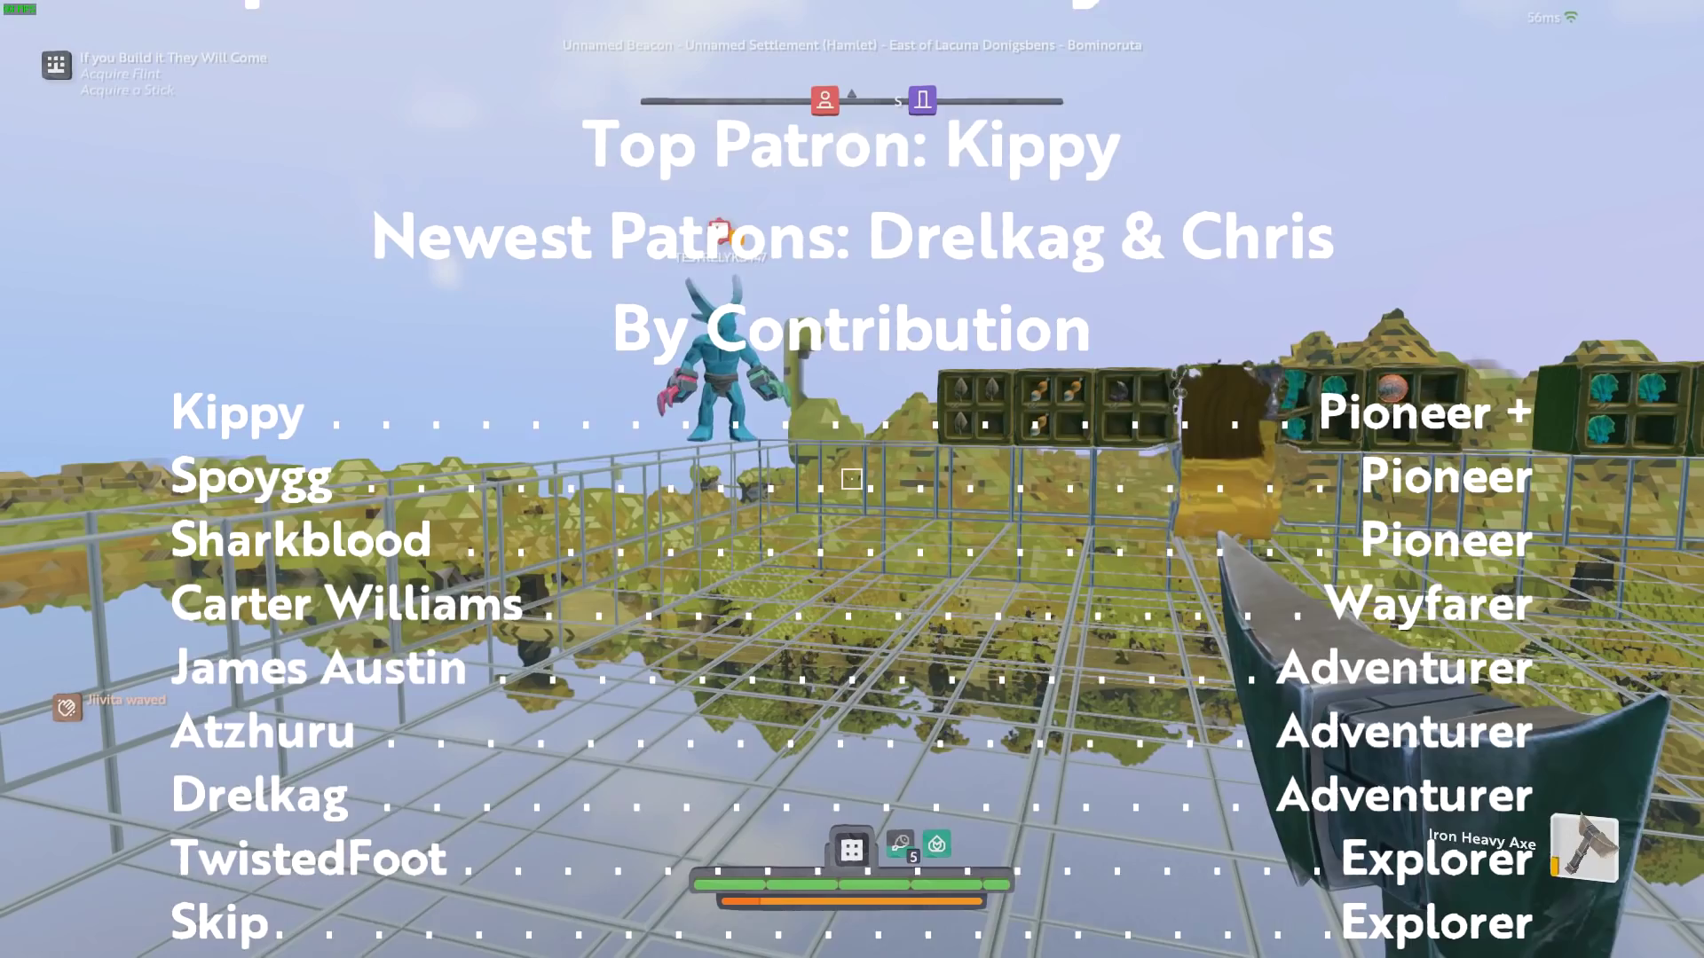